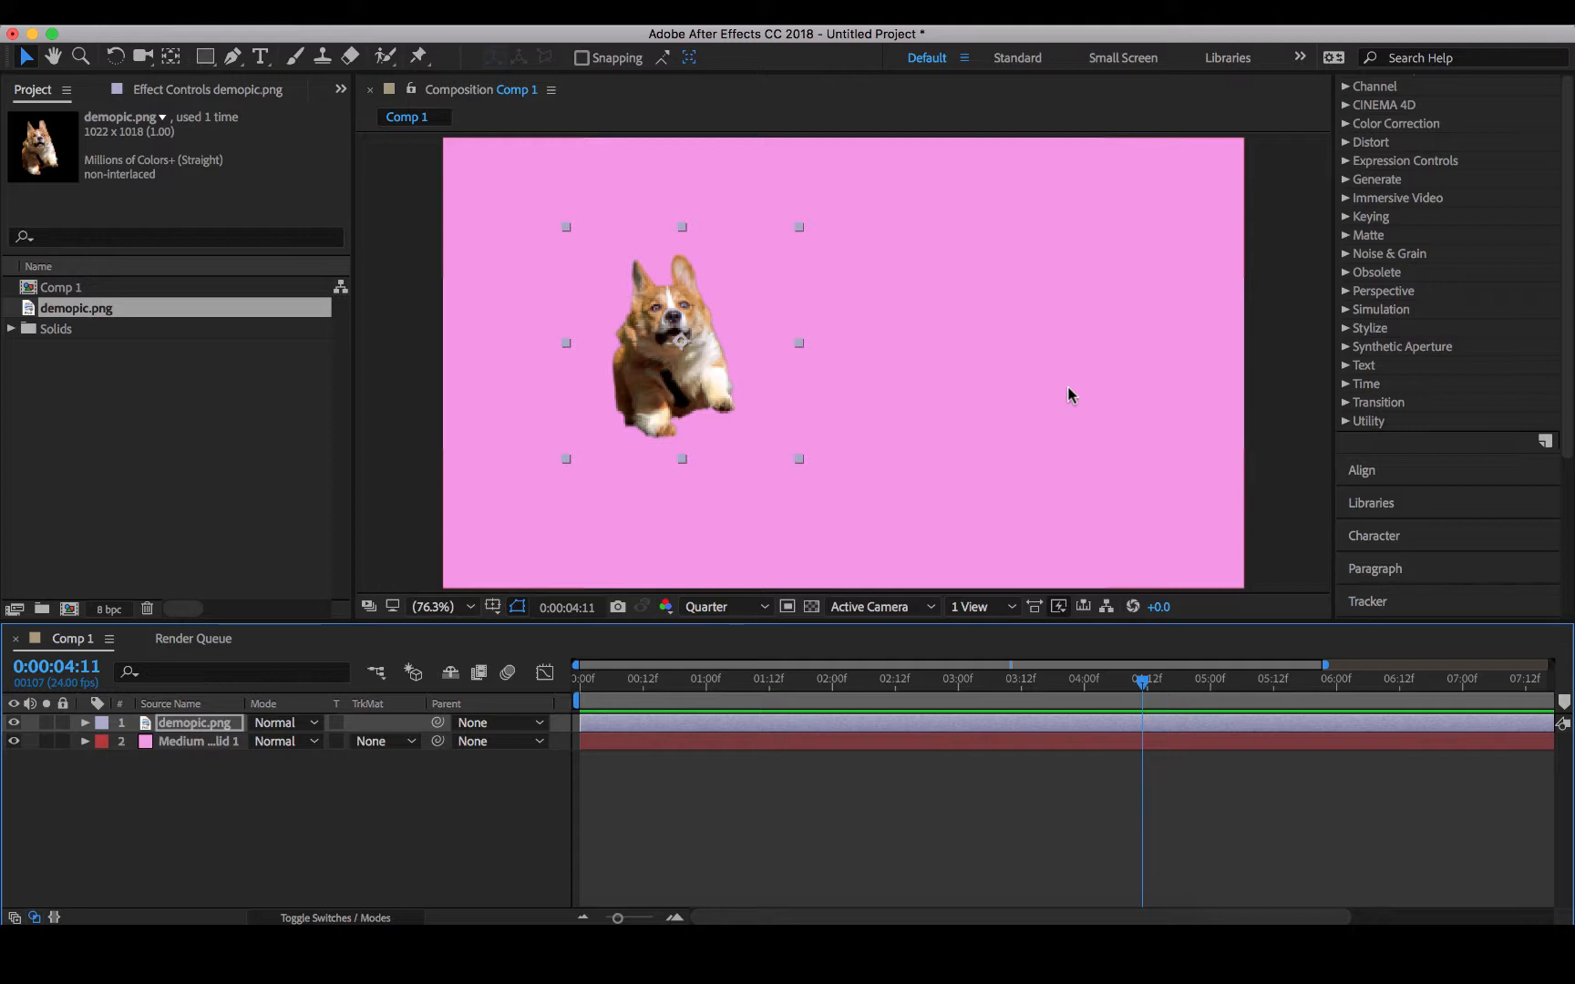
- Try moving the corgi image from the left side of the frame to the right at different times without setting keyframes
{"action": "left_click", "coordinate": [604, 722]}
{"action": "left_click_drag", "start_coordinate": [665, 365], "coordinate": [613, 331]}
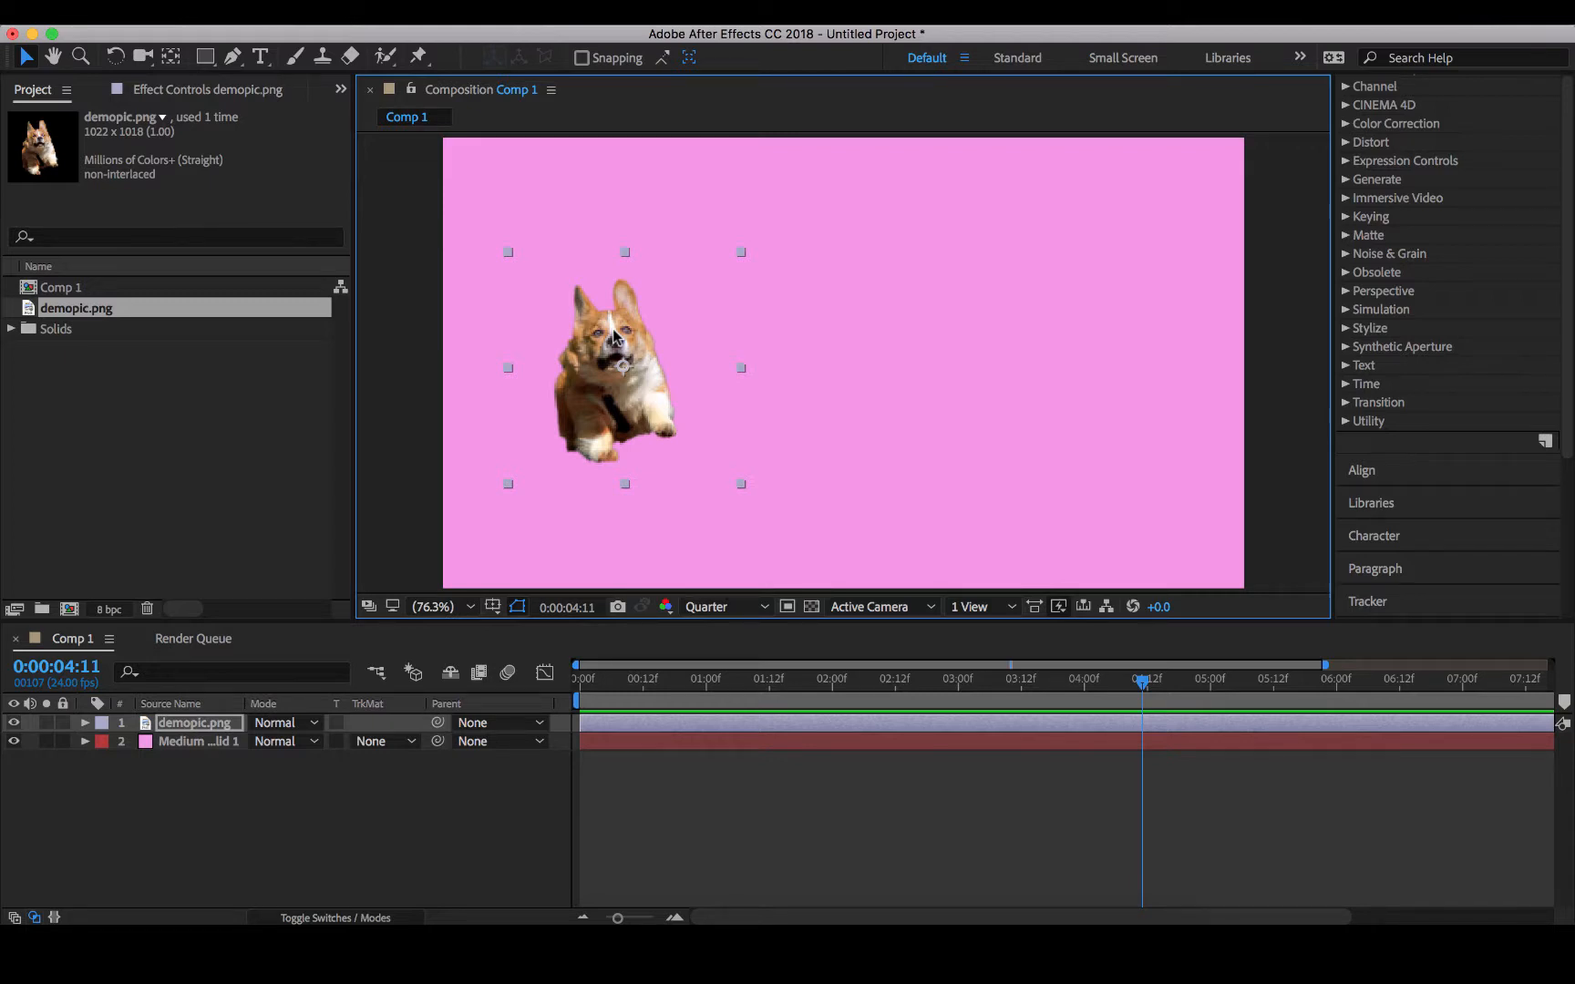
{"action": "mouse_move", "coordinate": [614, 337]}
{"action": "left_mouse_down"}
{"action": "mouse_move", "coordinate": [616, 297]}
{"action": "mouse_move", "coordinate": [568, 367]}
{"action": "mouse_move", "coordinate": [543, 350]}
{"action": "mouse_move", "coordinate": [589, 332]}
{"action": "left_mouse_up"}
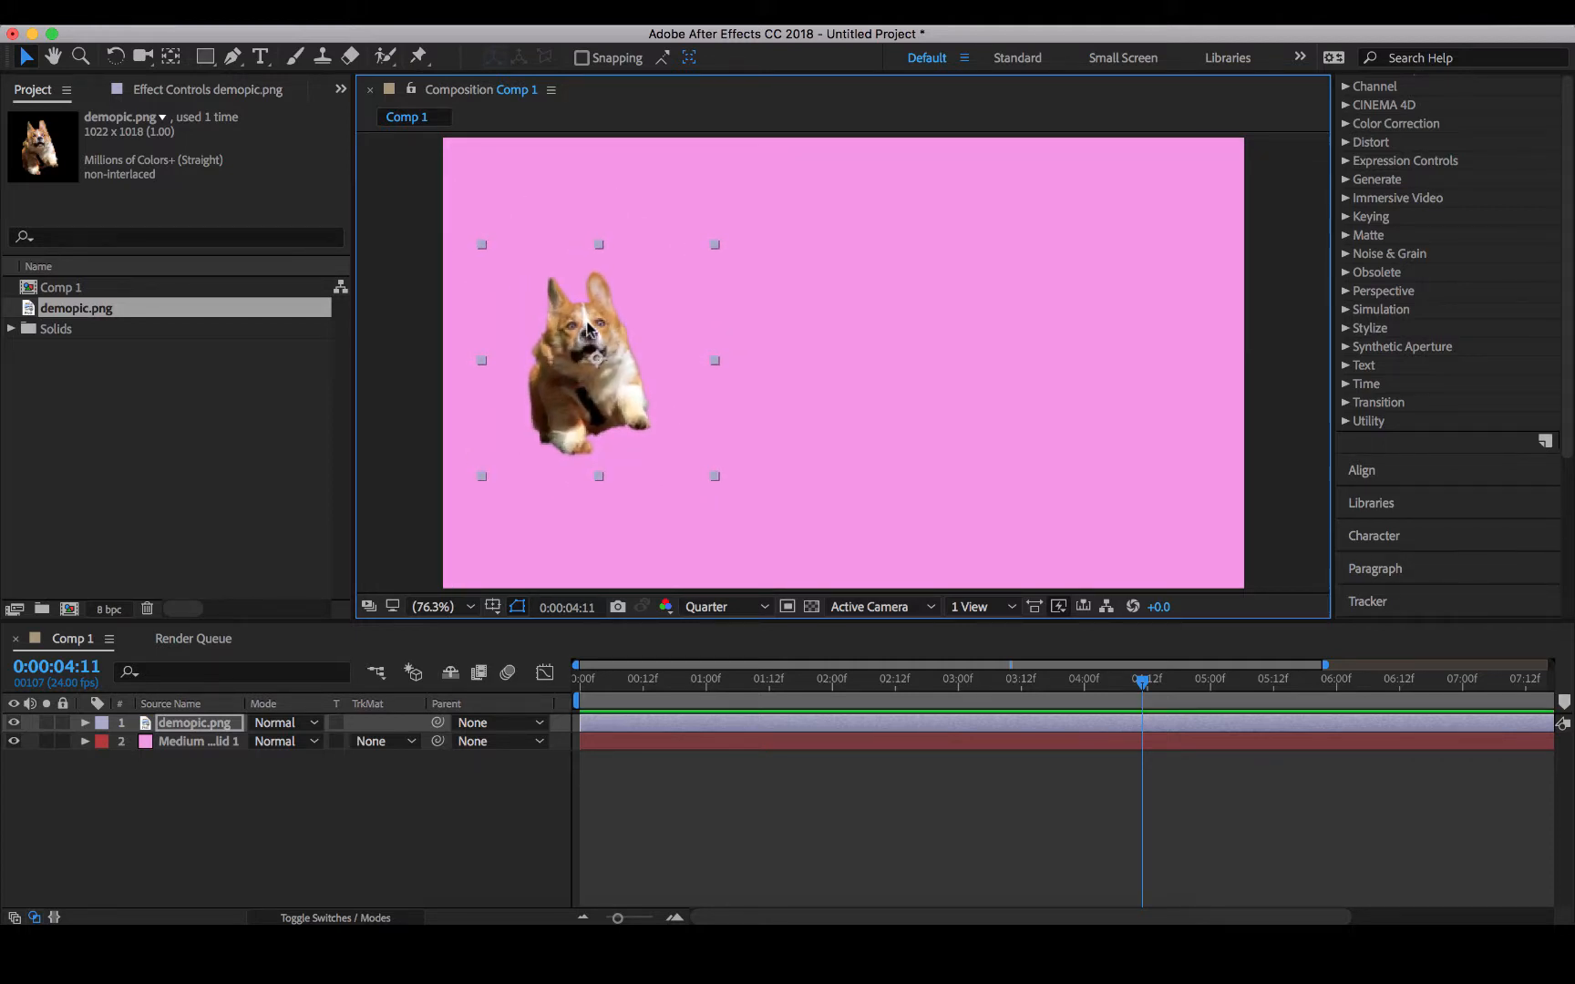
{"action": "left_click_drag", "start_coordinate": [804, 686], "coordinate": [570, 749]}
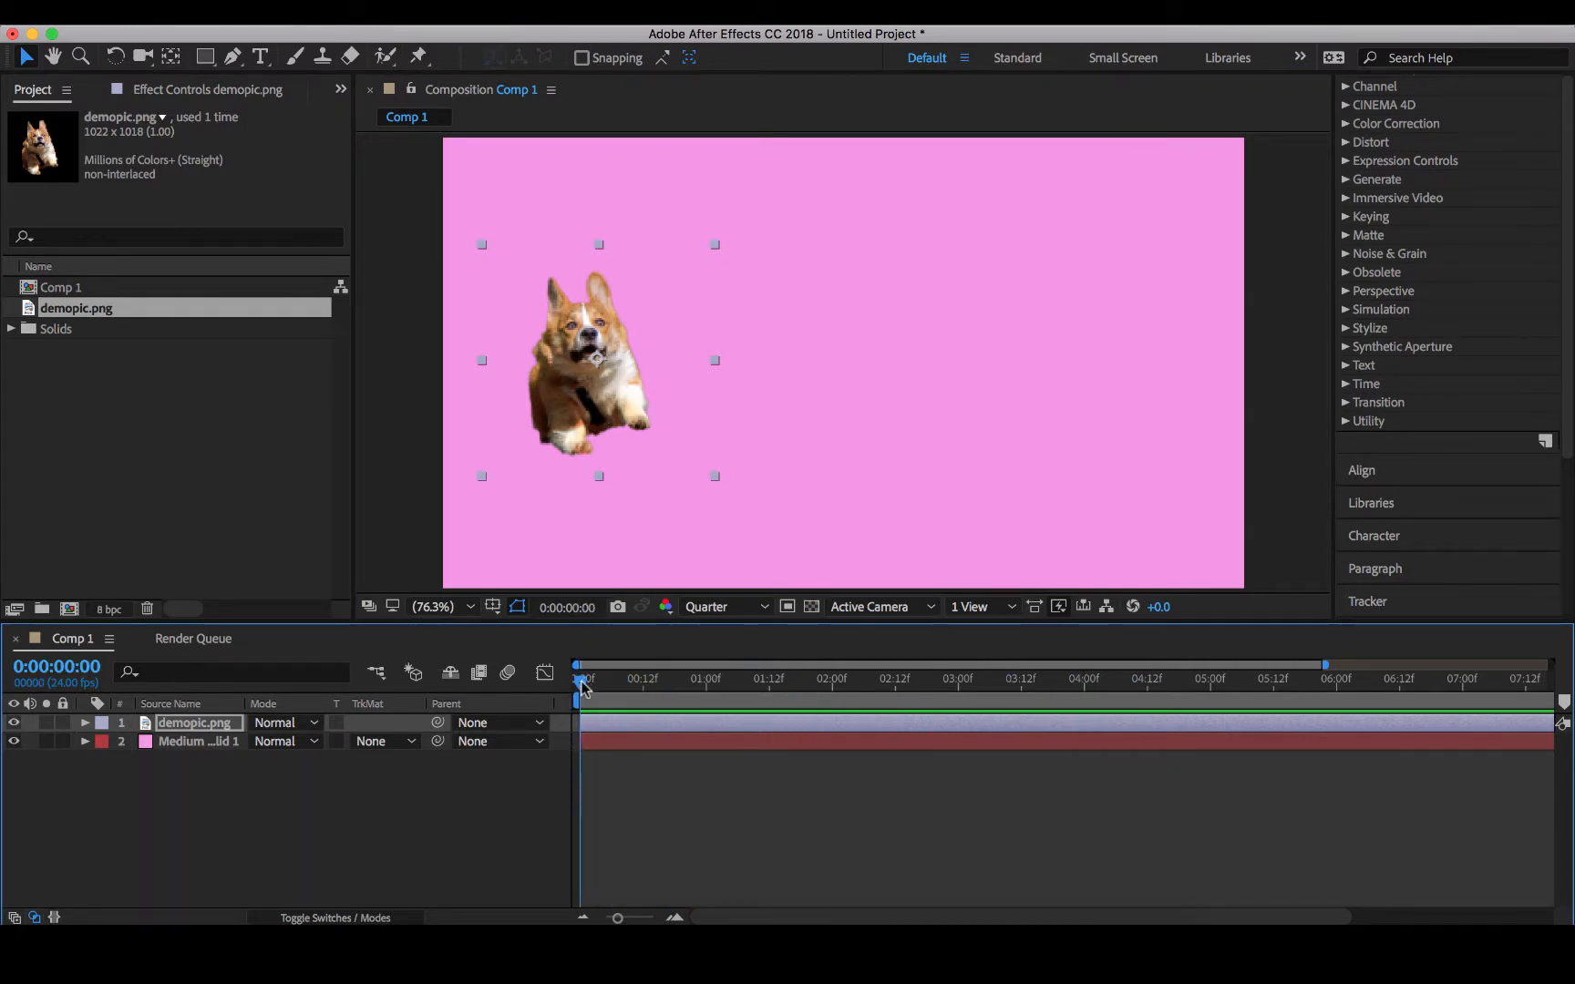
{"action": "left_click_drag", "start_coordinate": [588, 684], "coordinate": [965, 719]}
{"action": "left_click_drag", "start_coordinate": [623, 407], "coordinate": [1126, 402]}
{"action": "left_click_drag", "start_coordinate": [954, 700], "coordinate": [542, 746]}
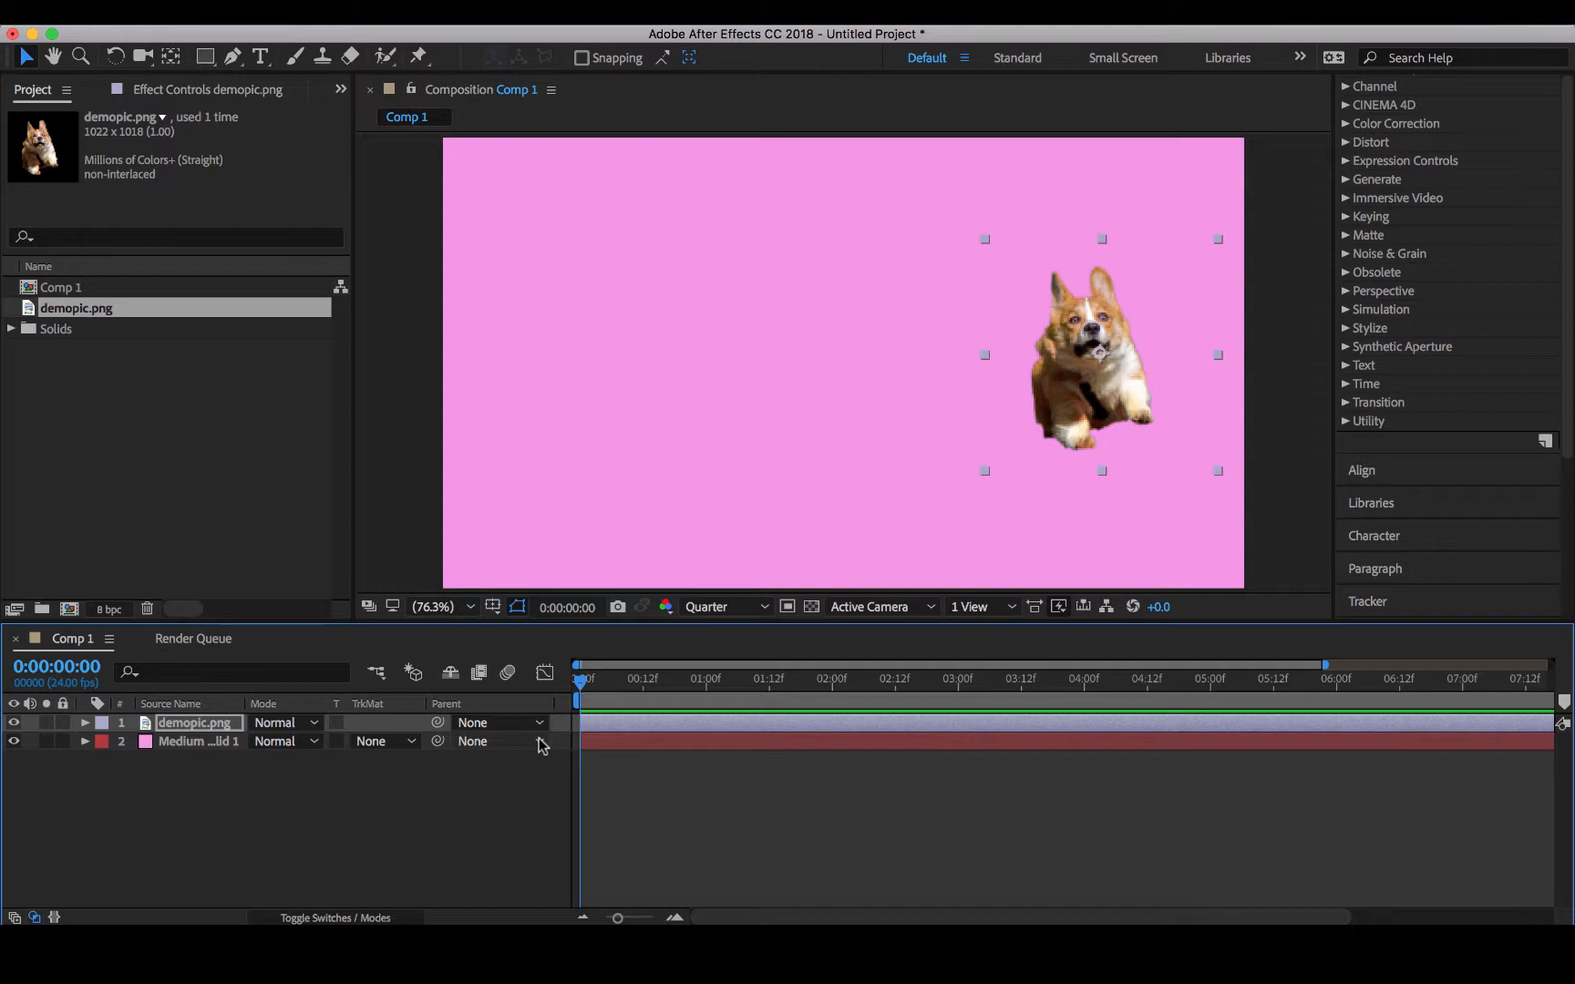
- Reveal demopic.png's transform properties, place the corgi at about 275, 501, and set a Position keyframe at 0:00:00:00
{"action": "left_click", "coordinate": [85, 723]}
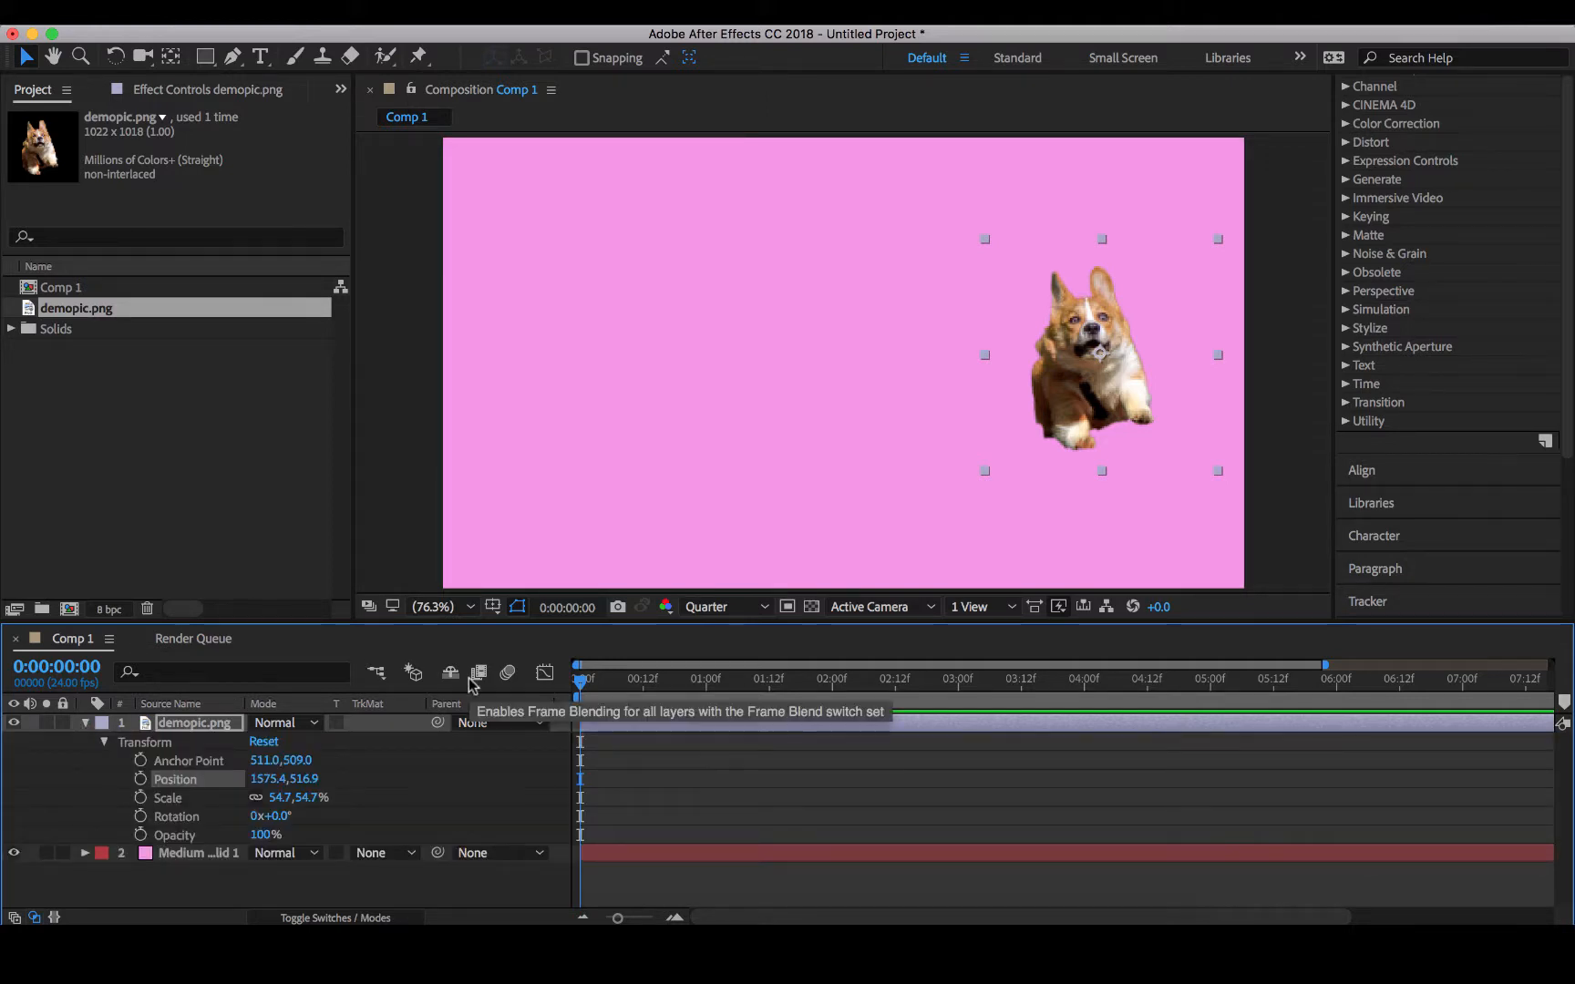
{"action": "left_click_drag", "start_coordinate": [1062, 404], "coordinate": [561, 404]}
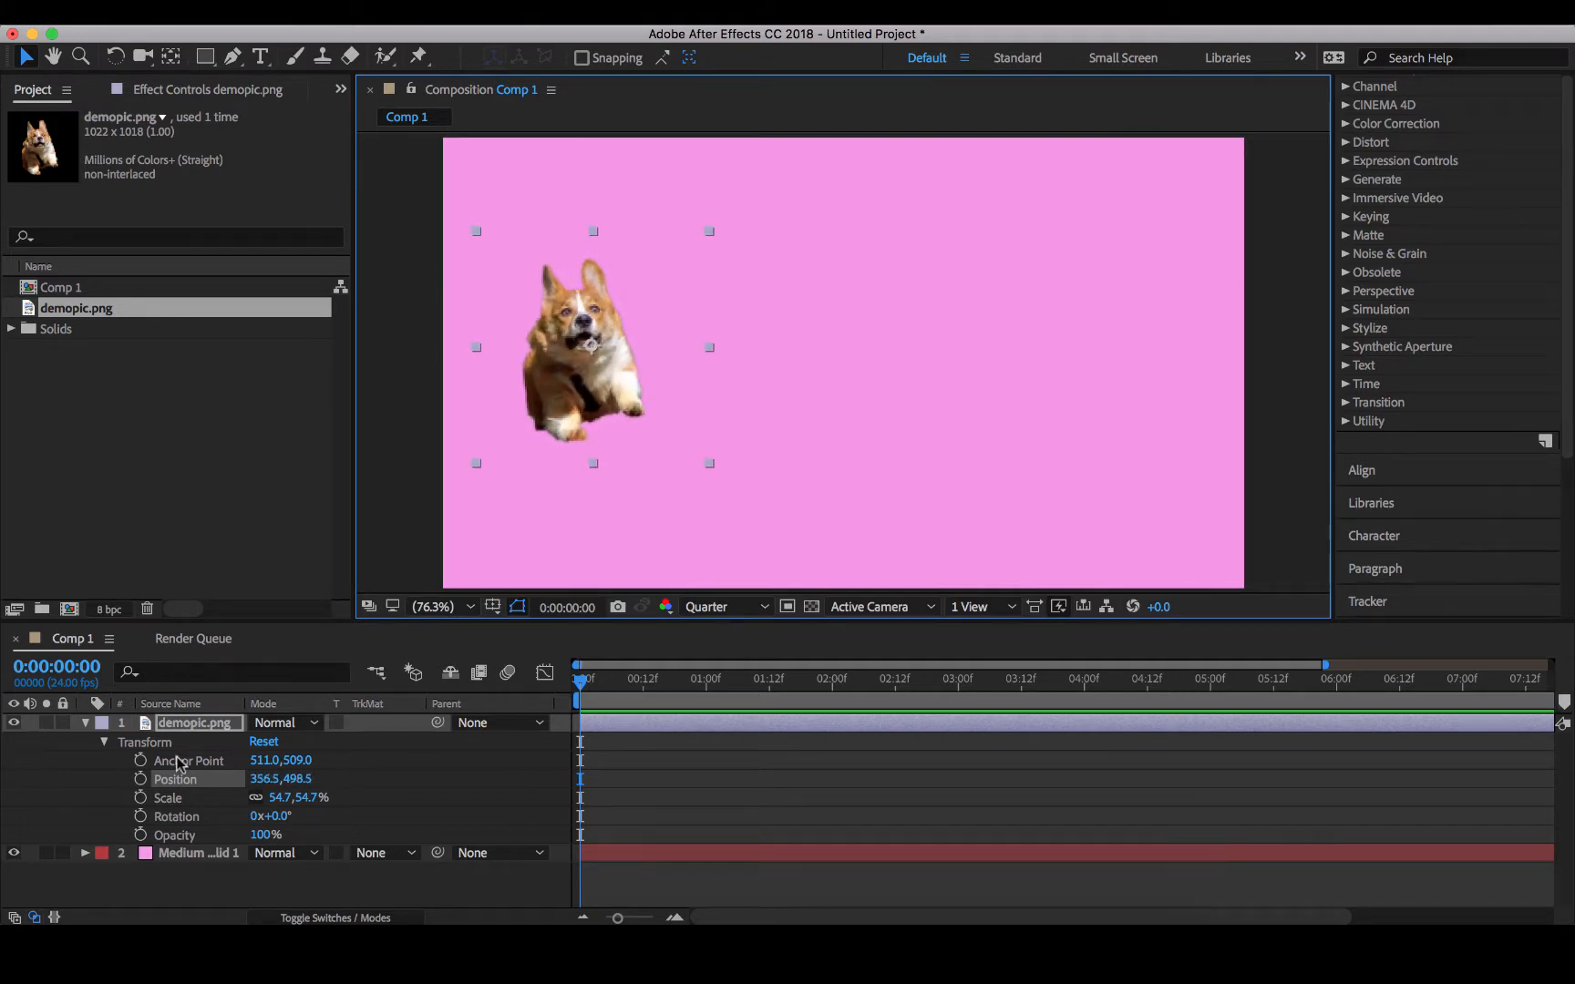
{"action": "left_click", "coordinate": [202, 780]}
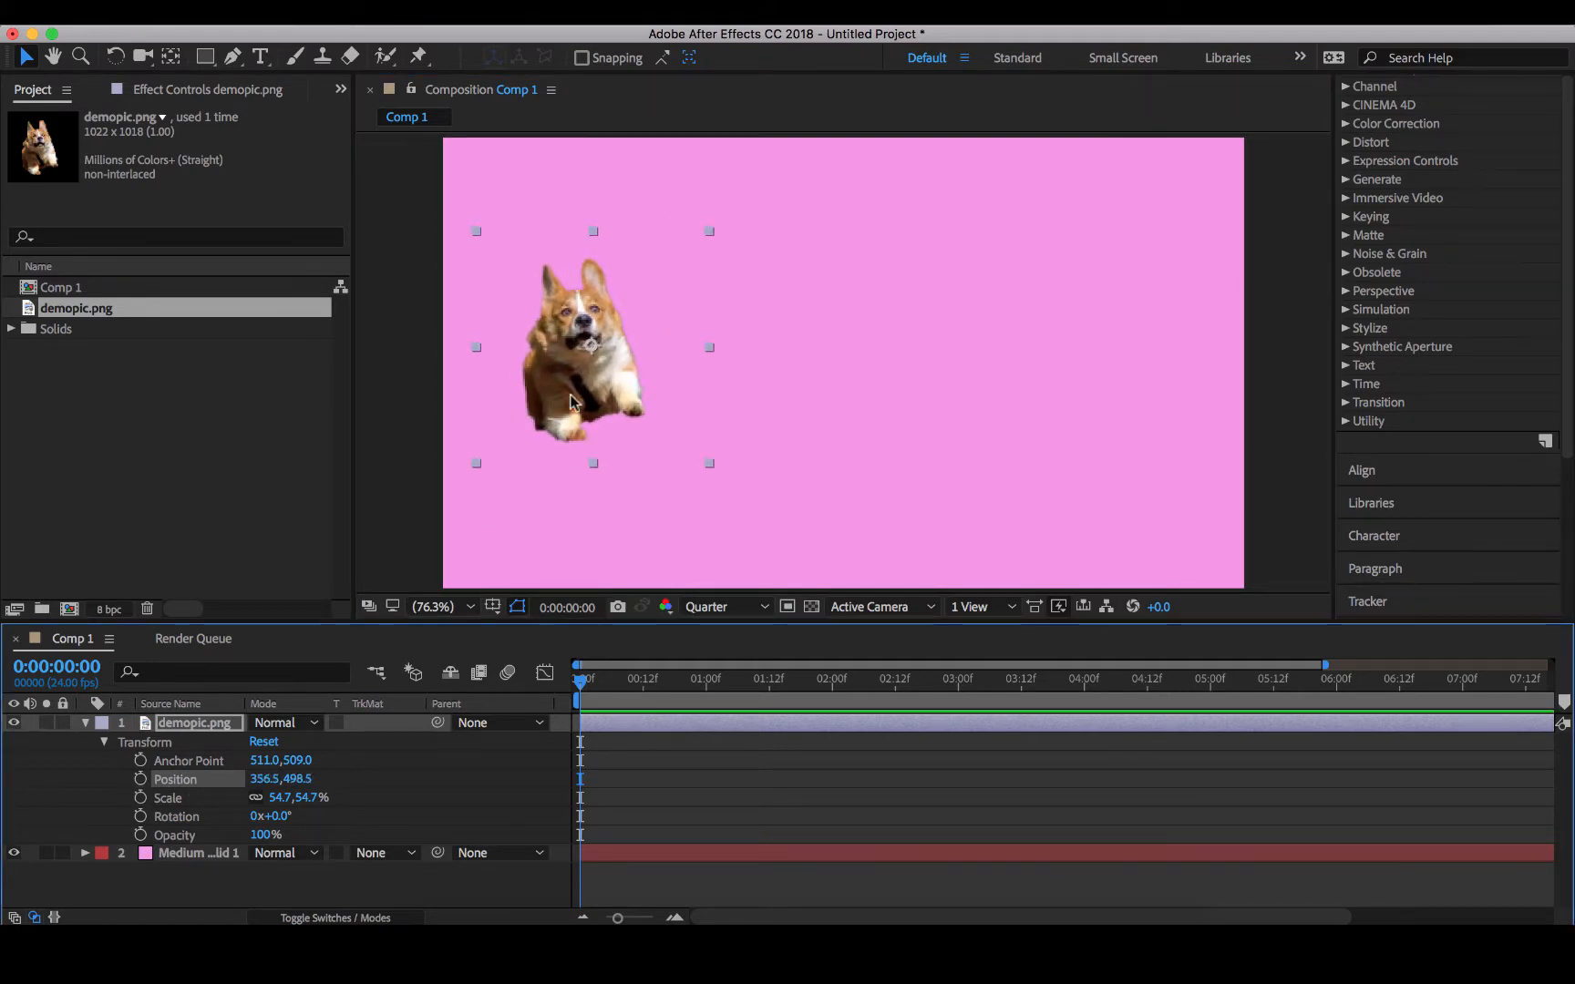
{"action": "mouse_move", "coordinate": [576, 403]}
{"action": "left_mouse_down"}
{"action": "mouse_move", "coordinate": [1166, 374]}
{"action": "mouse_move", "coordinate": [729, 419]}
{"action": "mouse_move", "coordinate": [552, 398]}
{"action": "left_mouse_up"}
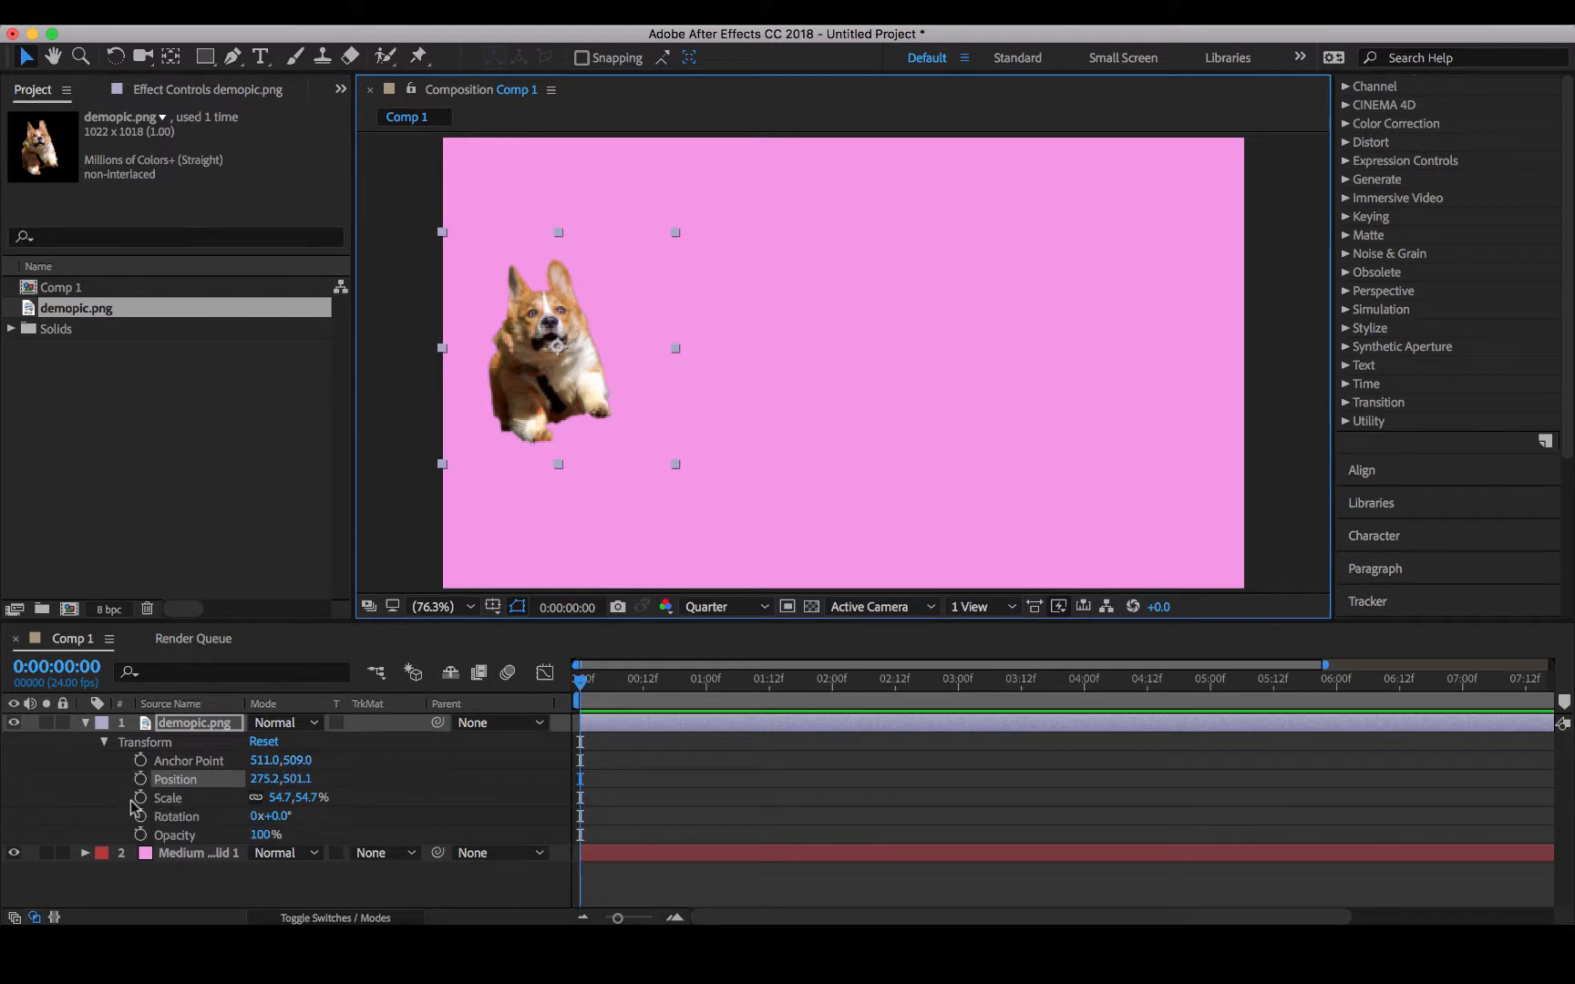
{"action": "left_click", "coordinate": [140, 780]}
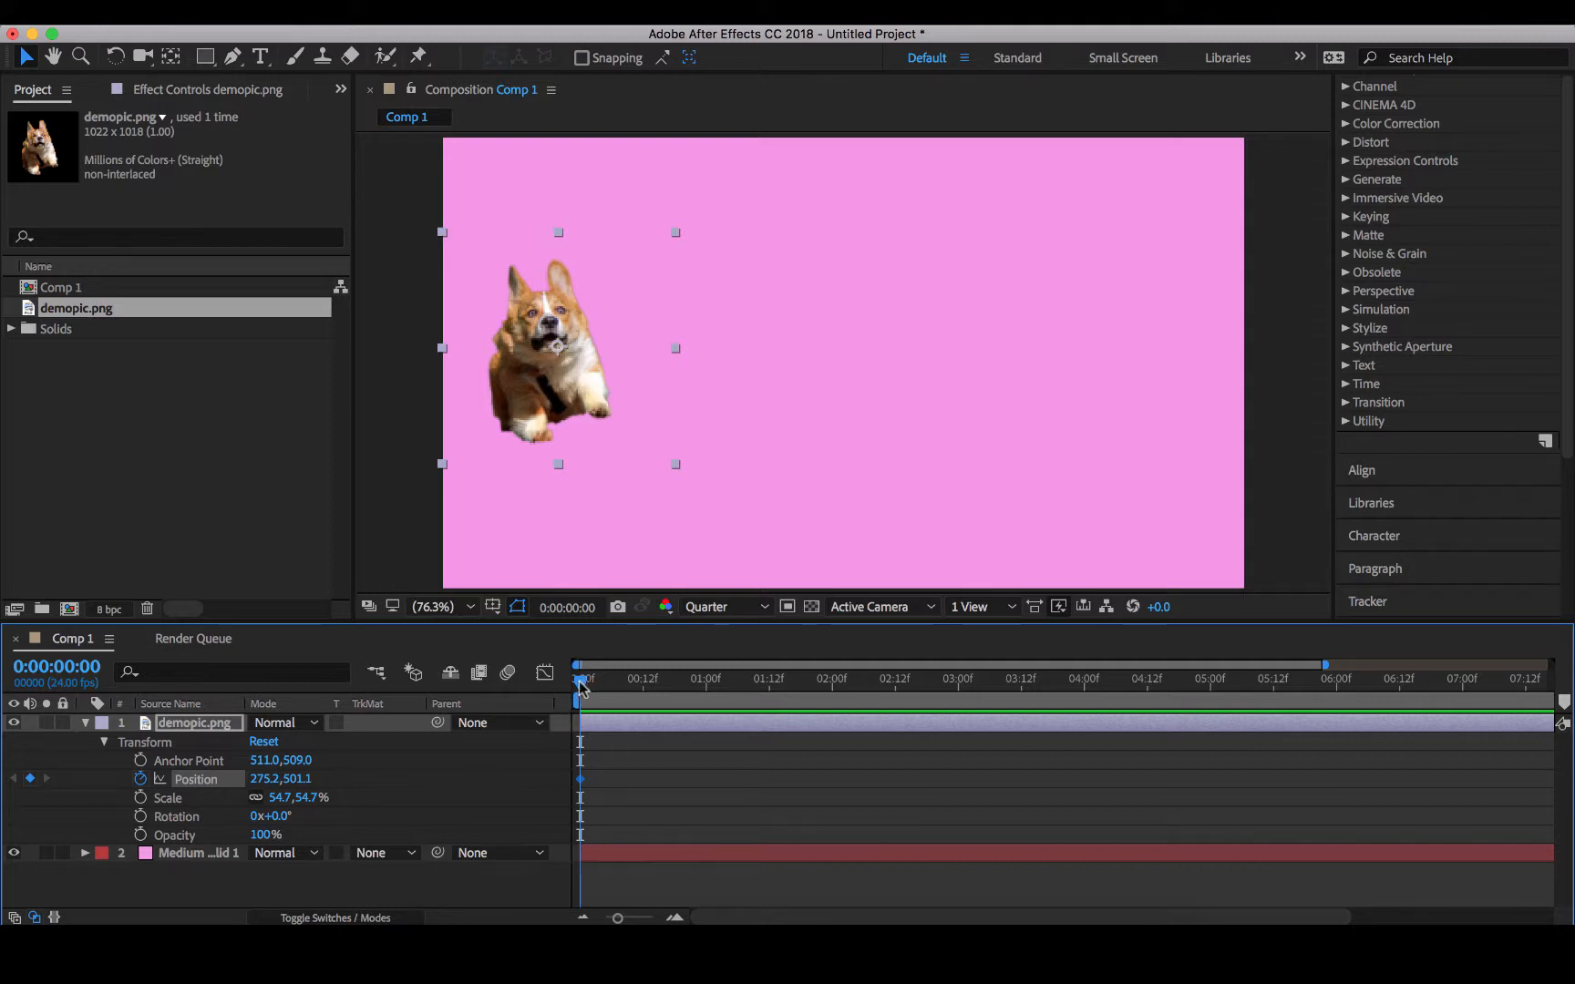
{"action": "mouse_move", "coordinate": [581, 686]}
{"action": "left_mouse_down"}
{"action": "mouse_move", "coordinate": [667, 685]}
{"action": "mouse_move", "coordinate": [579, 686]}
{"action": "left_mouse_up"}
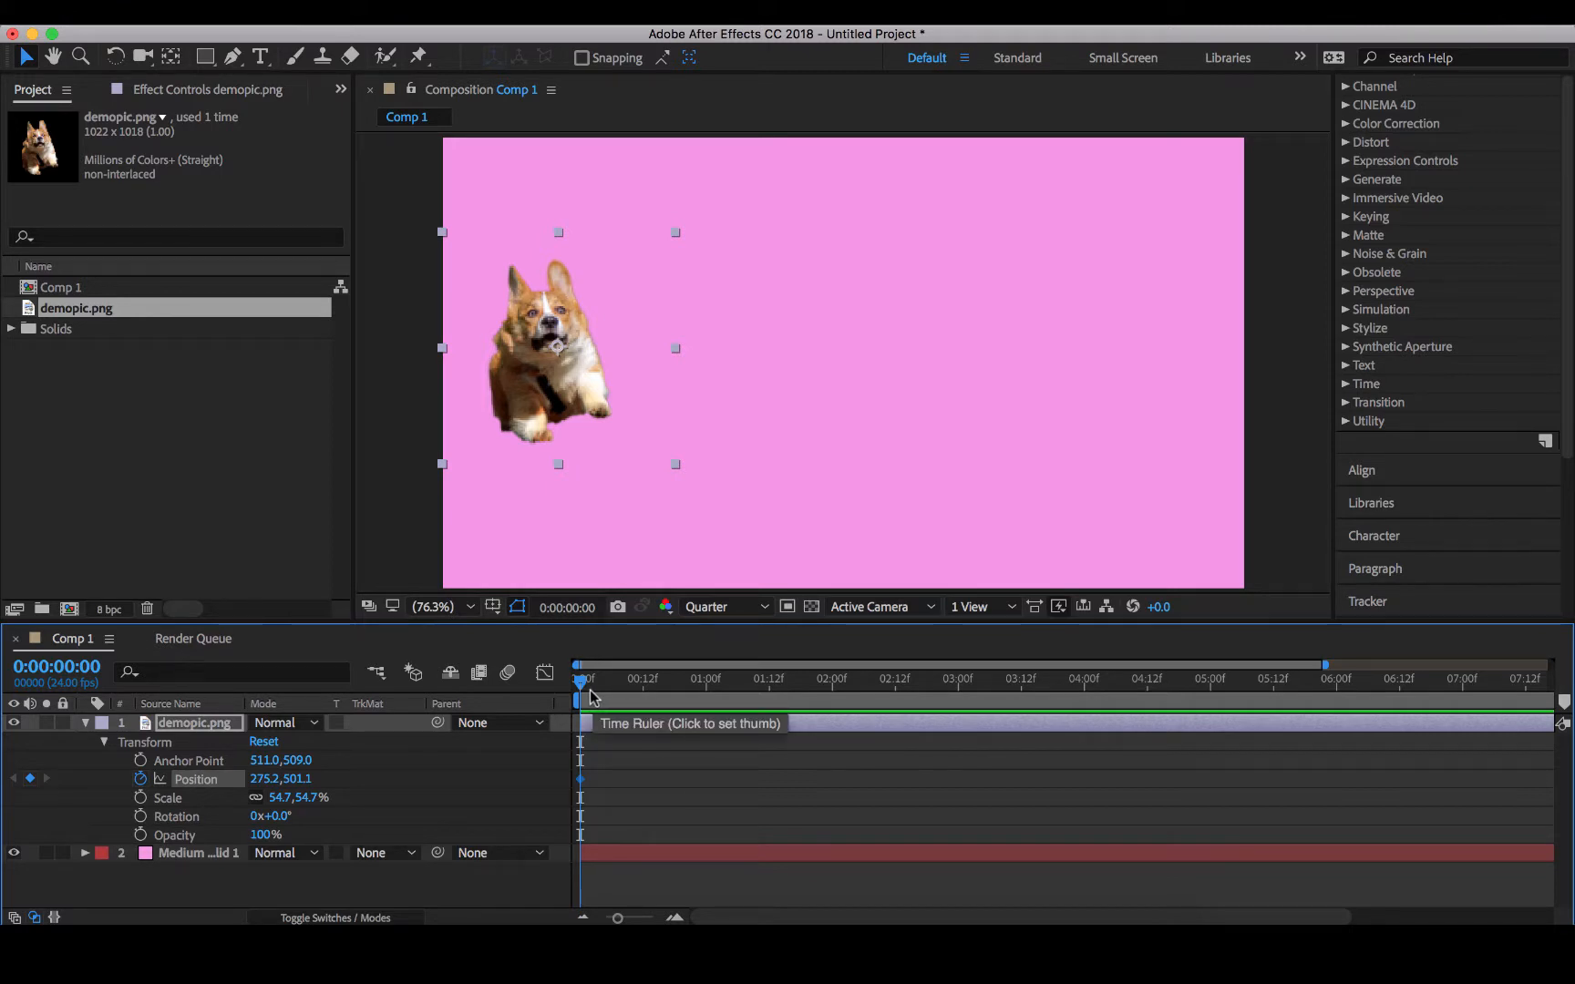
- Add a Position keyframe at 0:00:02:08 with the corgi moved to about 1651, 501 near the frame's right edge
{"action": "left_click_drag", "start_coordinate": [589, 690], "coordinate": [872, 690]}
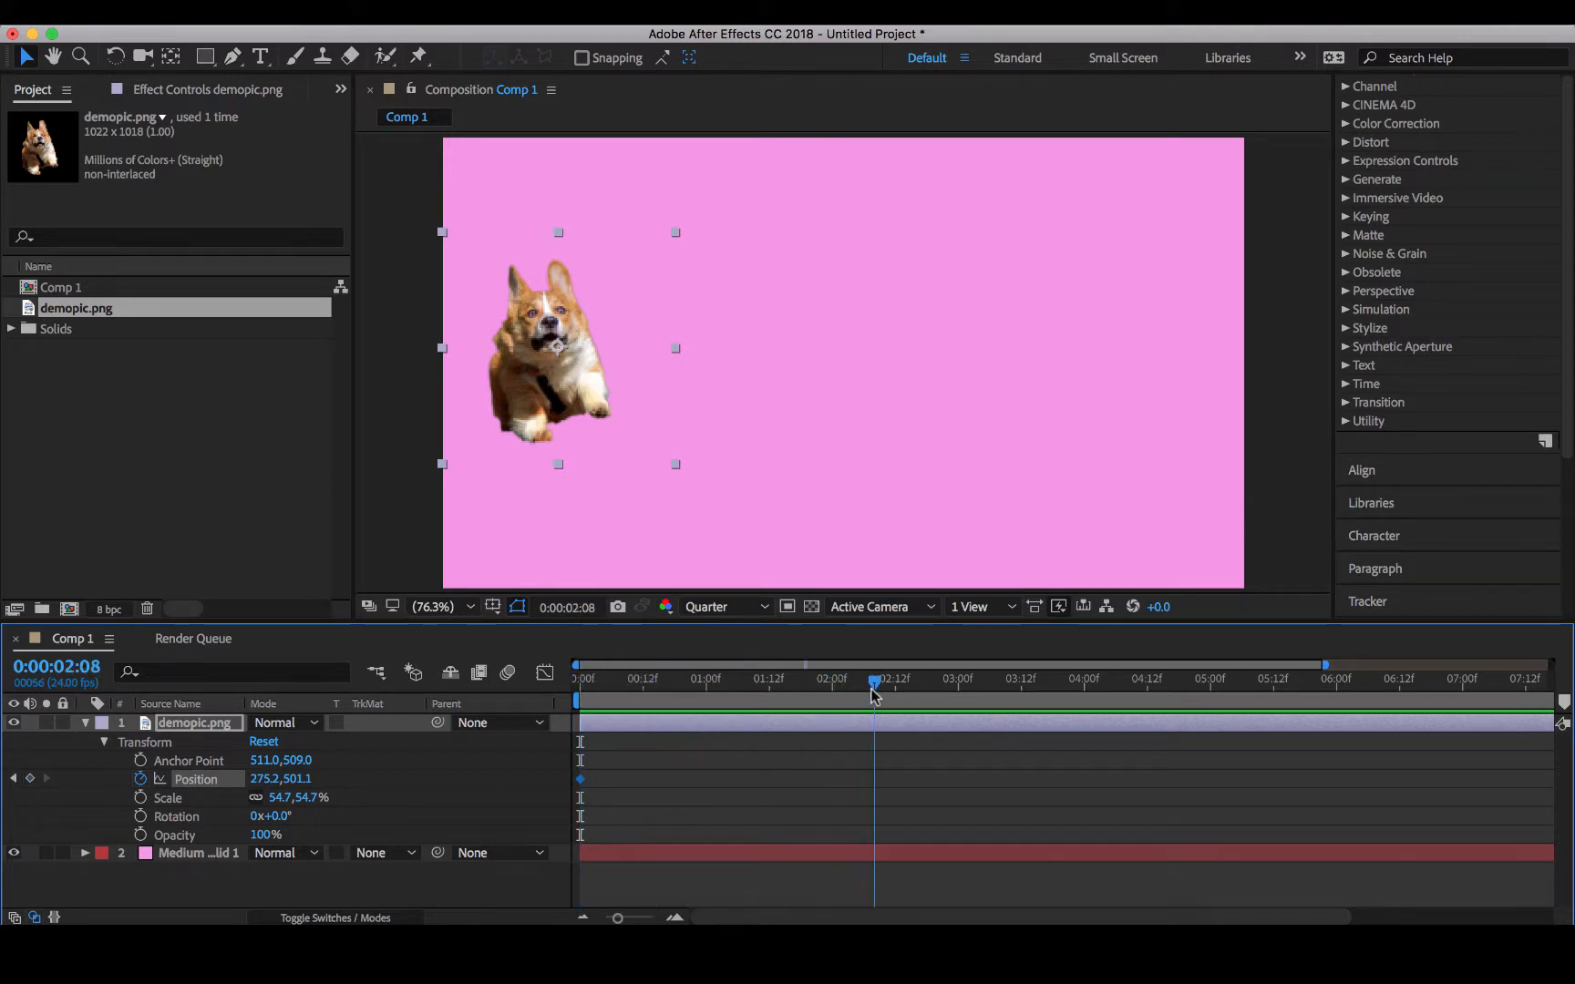
{"action": "left_click_drag", "start_coordinate": [555, 399], "coordinate": [1129, 384]}
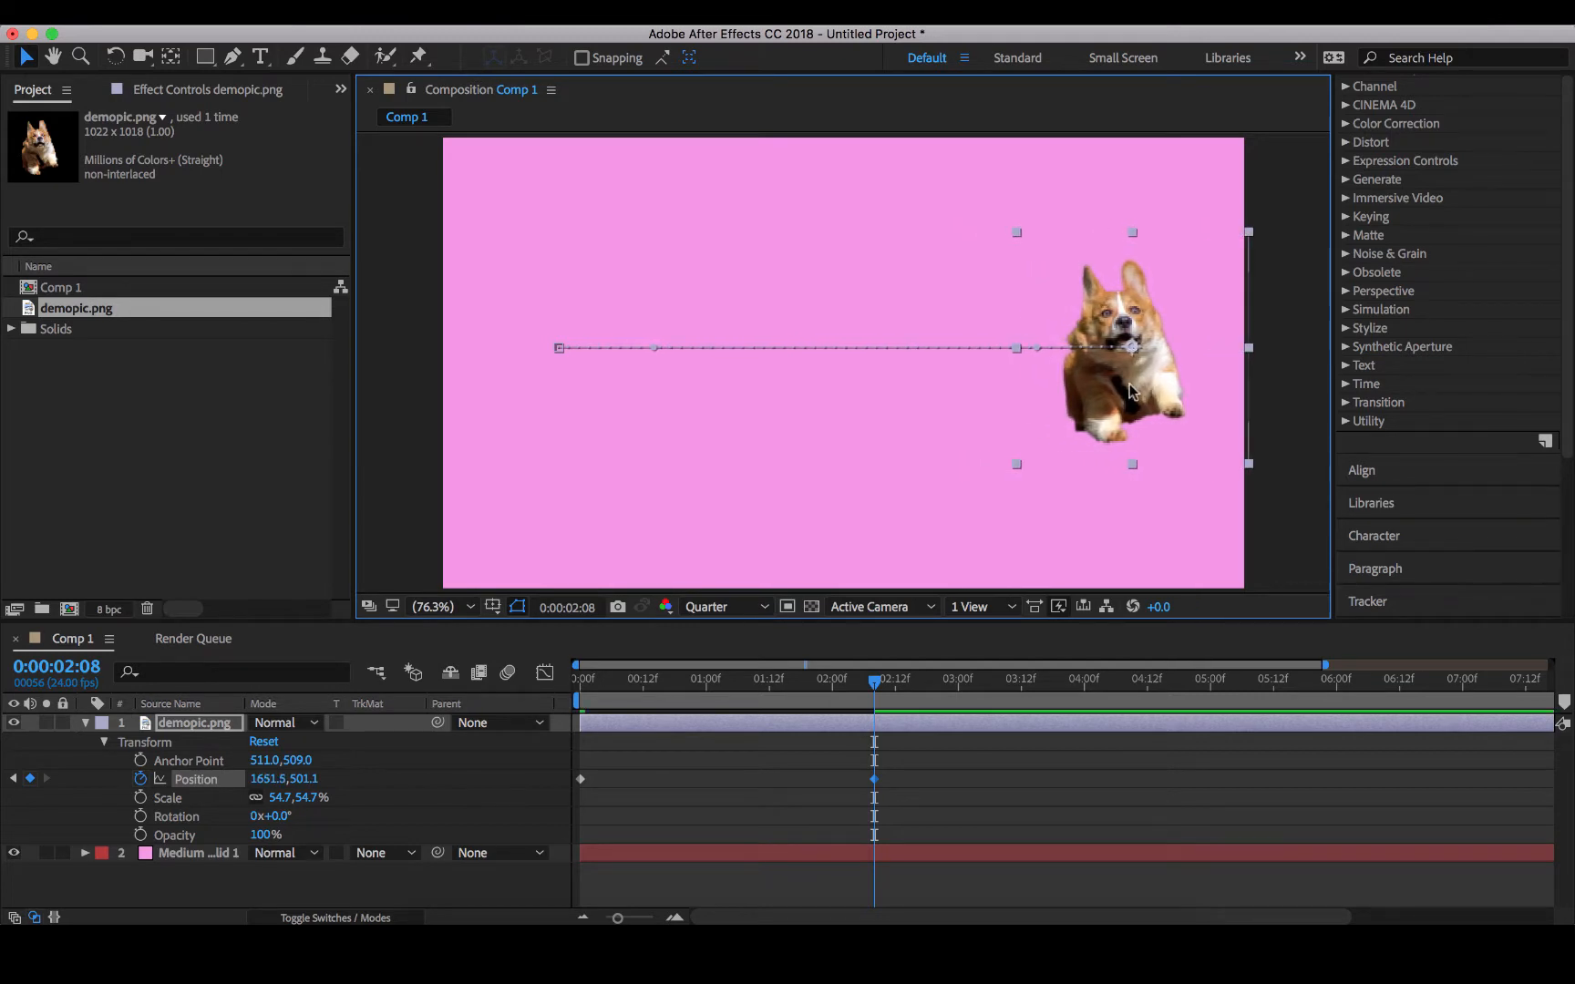
{"action": "left_click", "coordinate": [869, 686]}
{"action": "left_click_drag", "start_coordinate": [869, 686], "coordinate": [886, 795]}
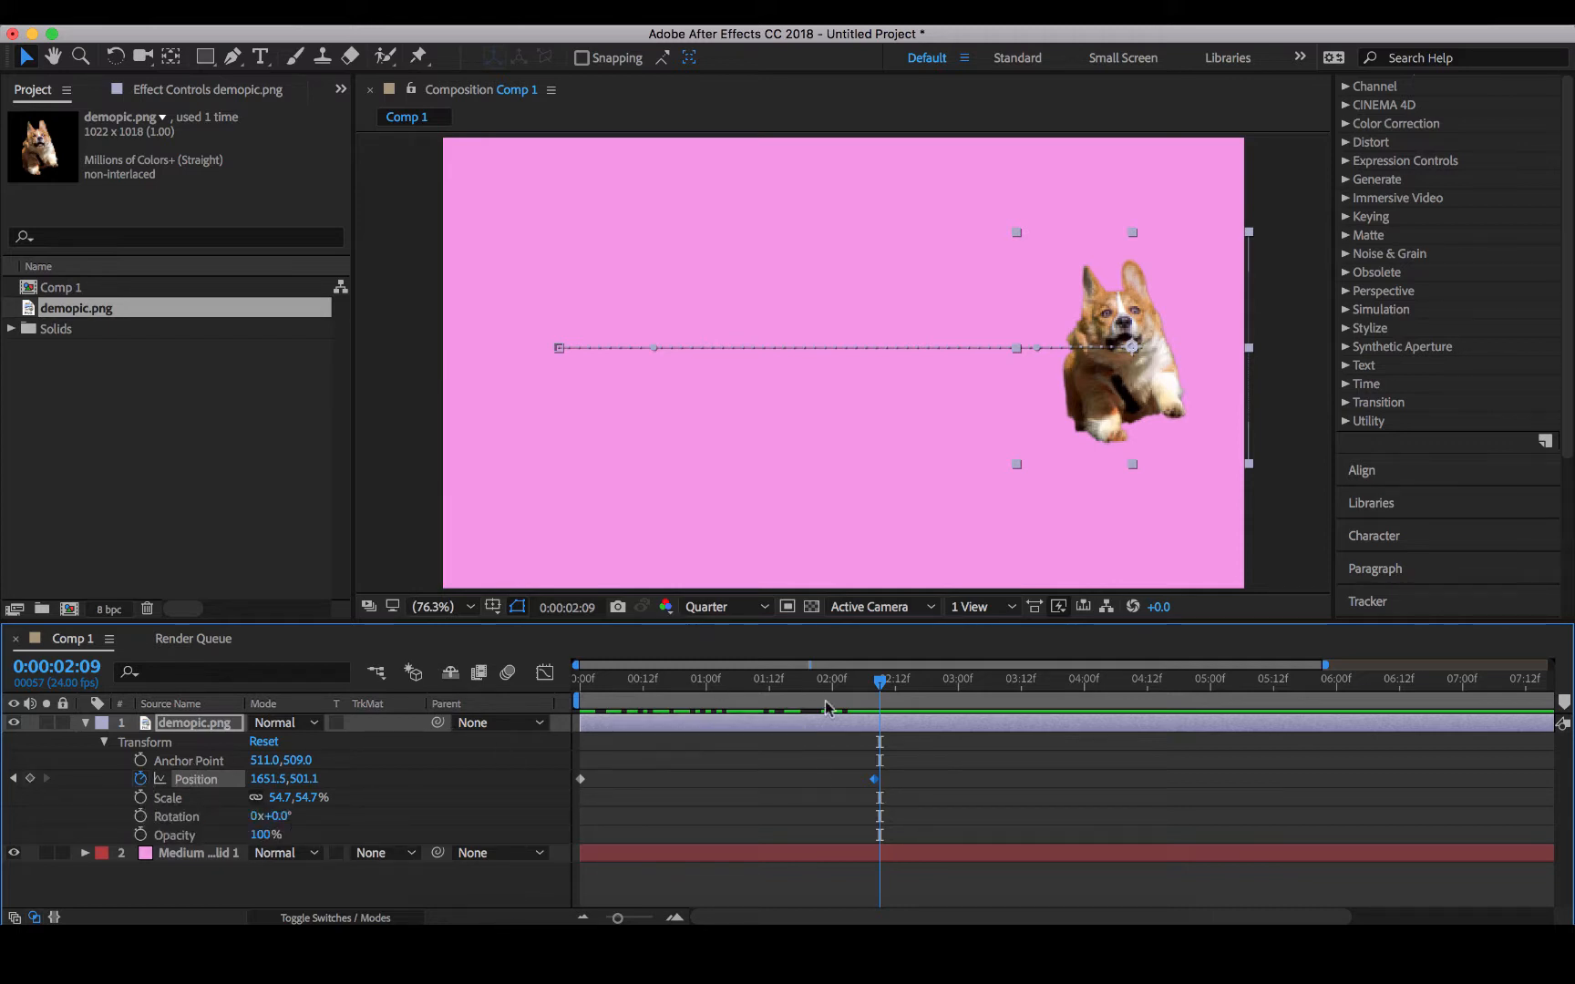
- Add a Position keyframe at 0:00:00:20 by moving the corgi up to about 573, 278
{"action": "left_click", "coordinate": [780, 690]}
{"action": "left_click_drag", "start_coordinate": [779, 690], "coordinate": [685, 690]}
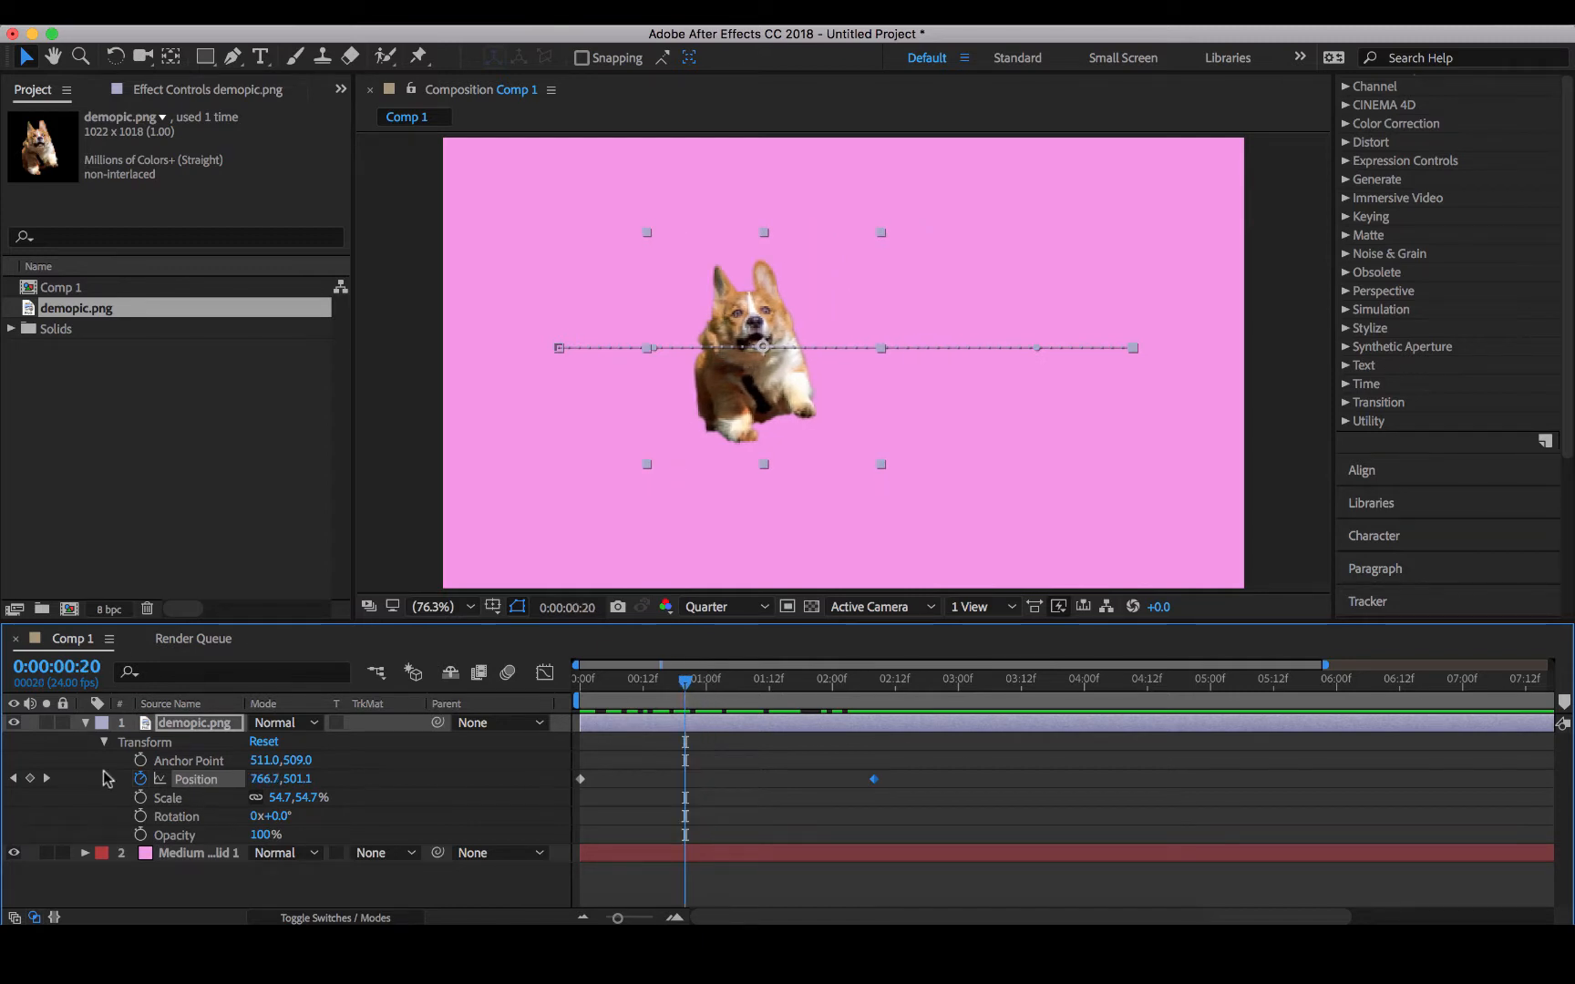
{"action": "left_click_drag", "start_coordinate": [746, 389], "coordinate": [665, 298]}
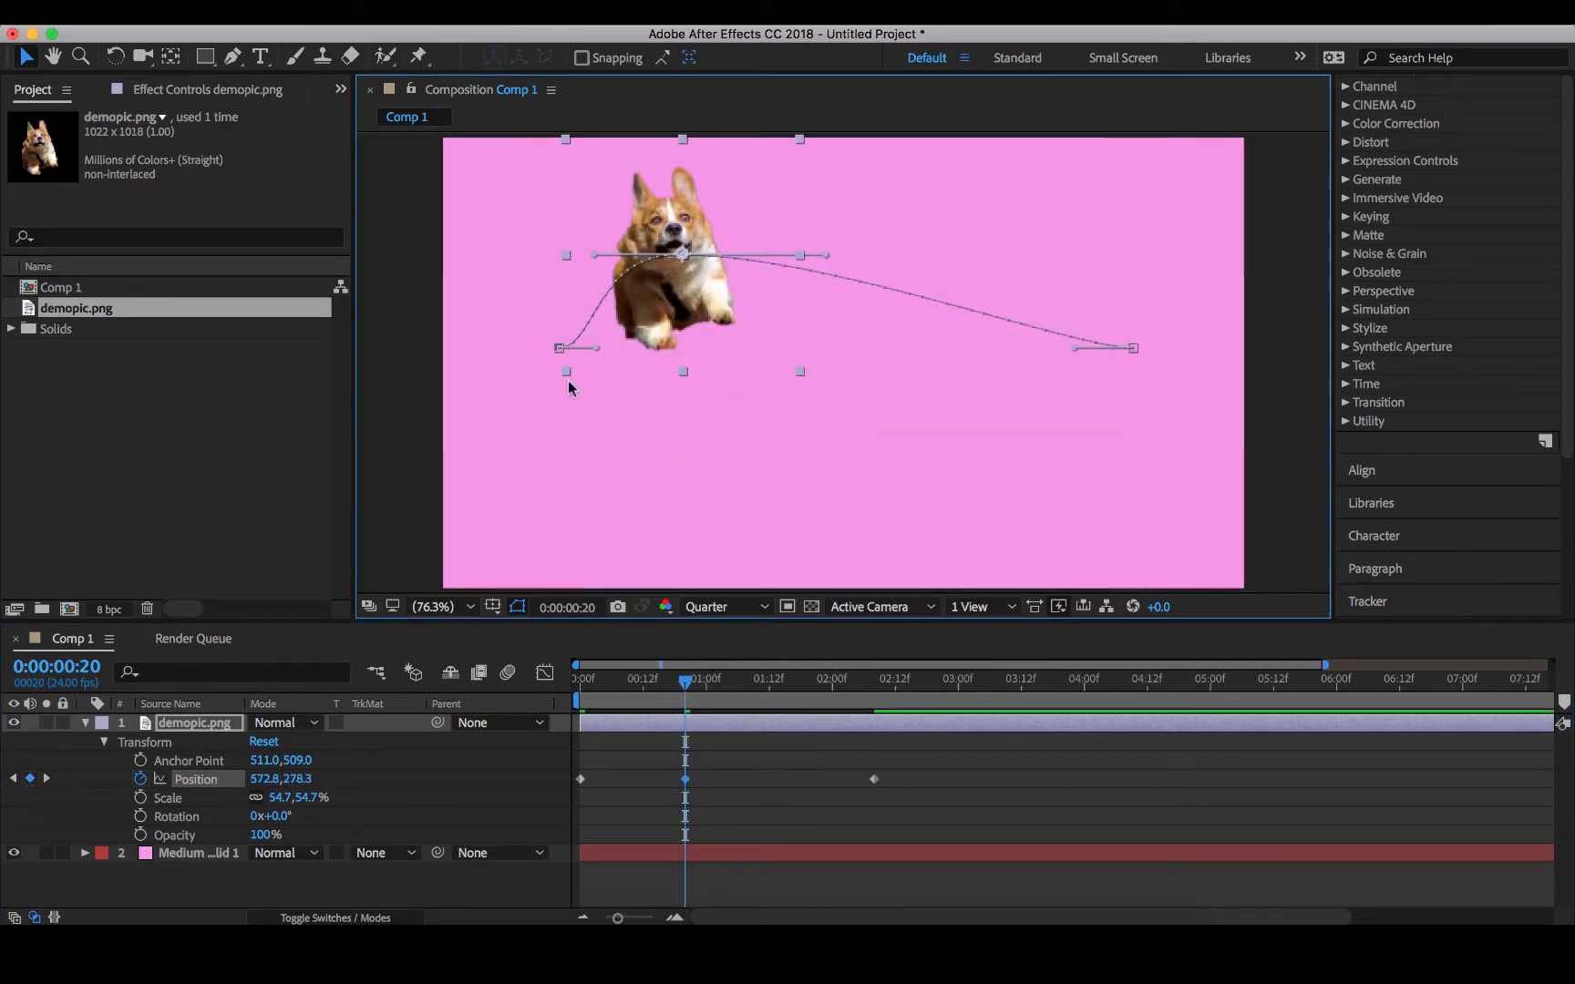
- Add Position keyframes that hold the corgi's current placement at 0:00:01:13 and 0:00:03:00
{"action": "left_click_drag", "start_coordinate": [685, 690], "coordinate": [774, 690]}
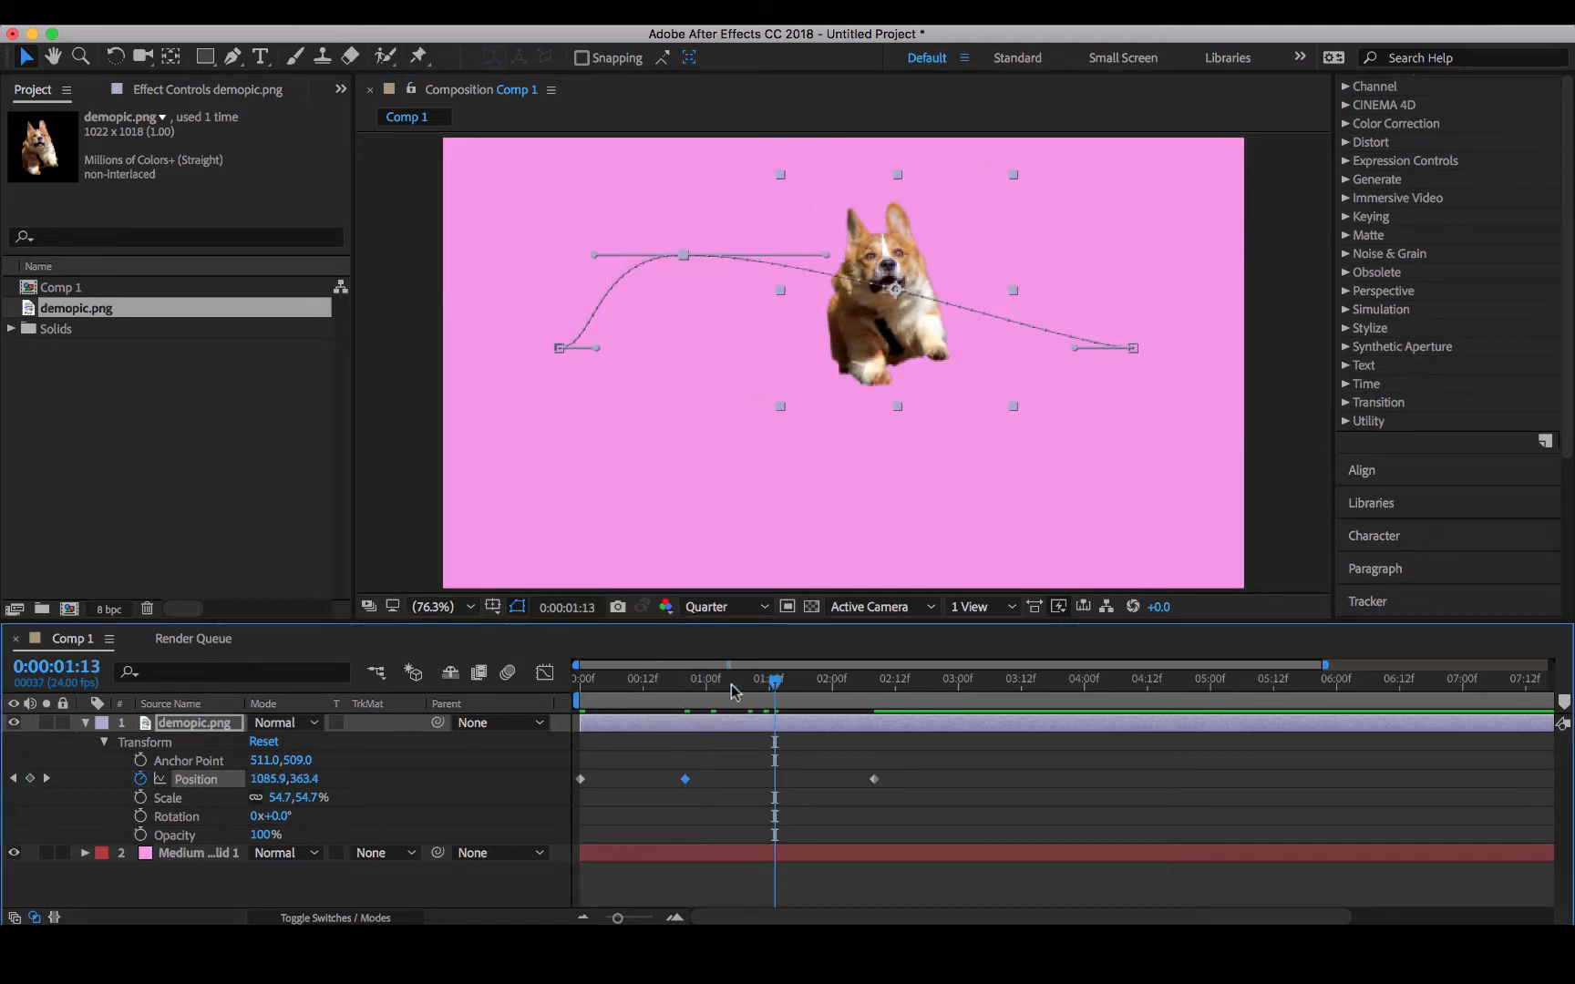
{"action": "left_click", "coordinate": [30, 779]}
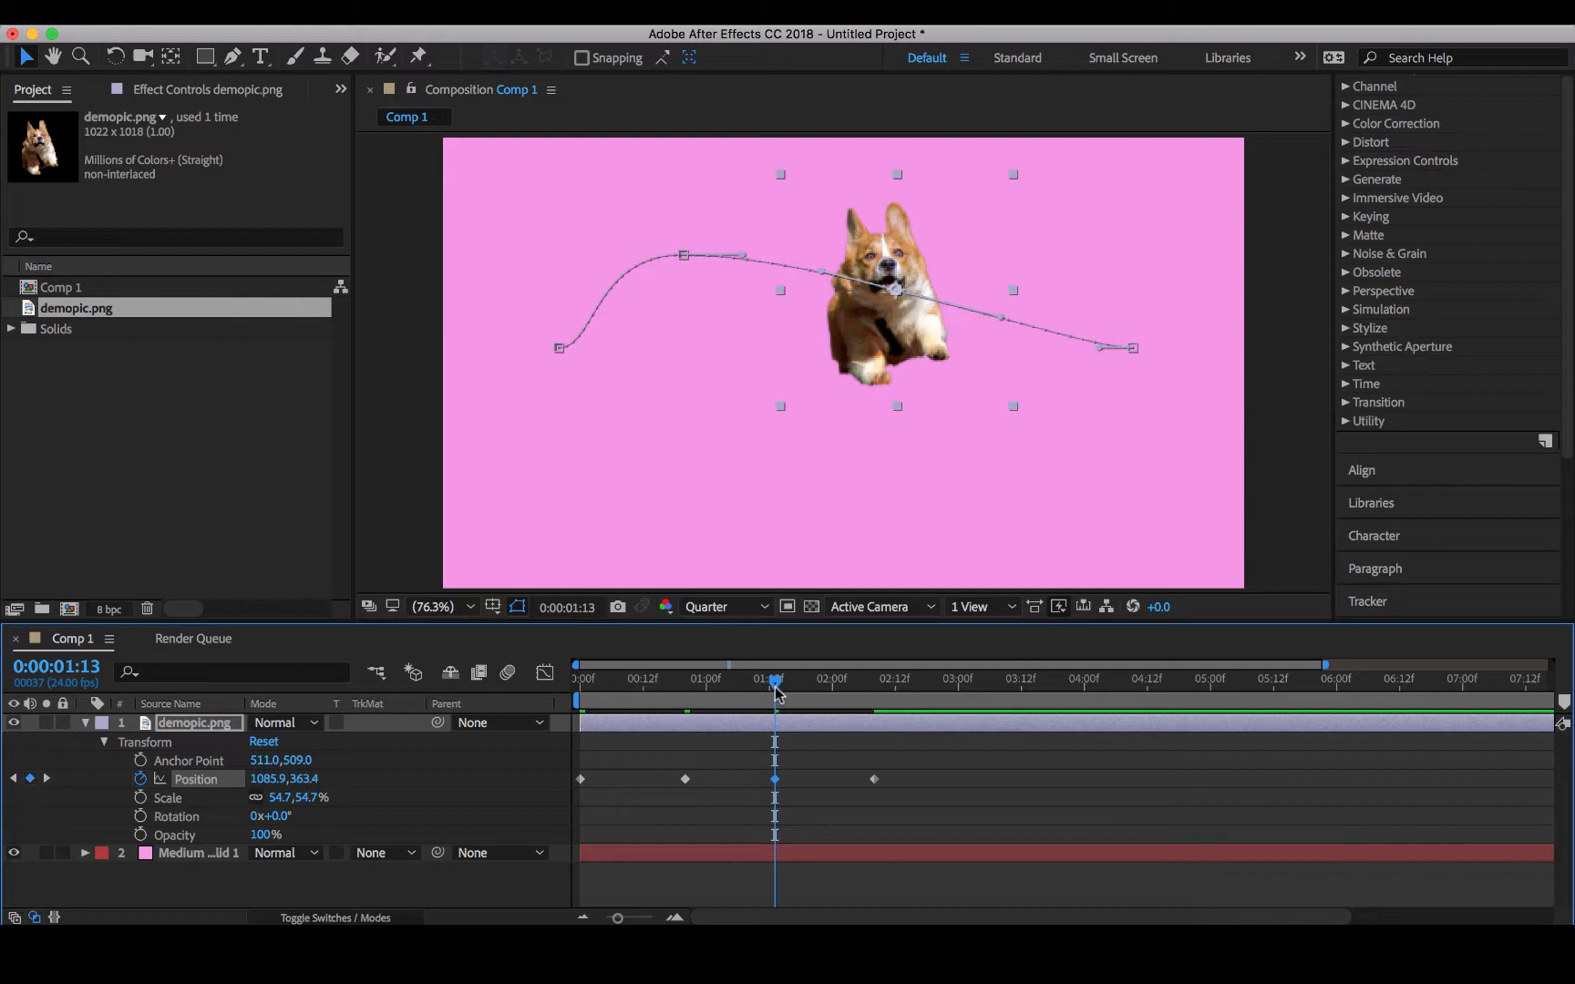
{"action": "left_click_drag", "start_coordinate": [776, 692], "coordinate": [964, 749]}
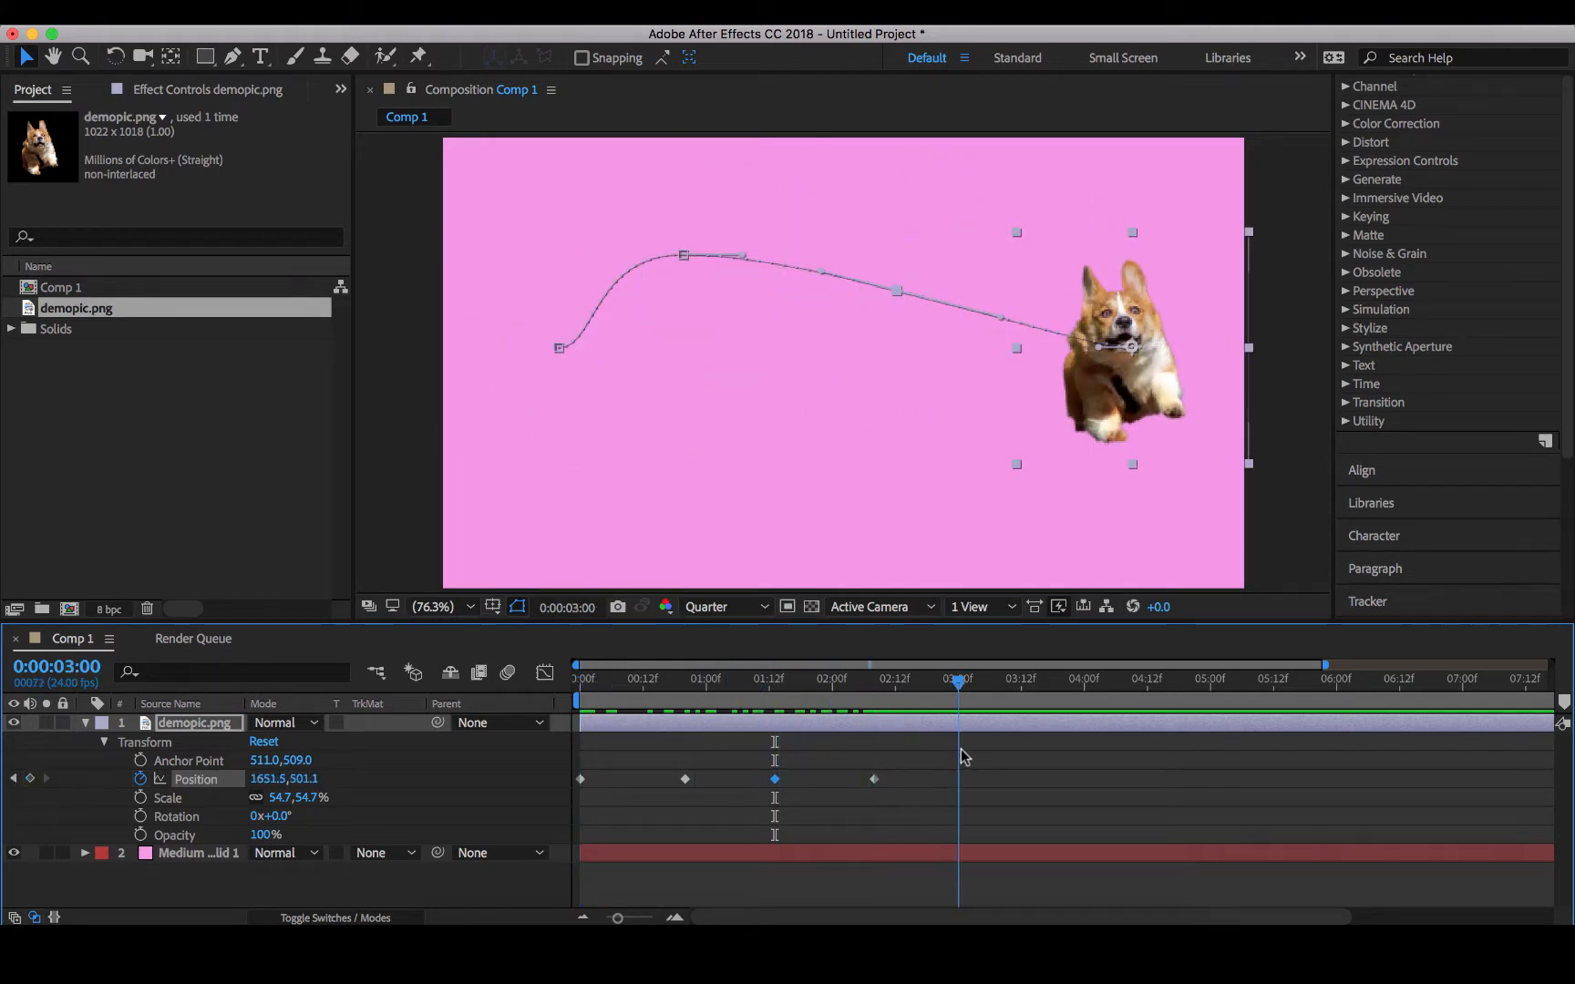
{"action": "left_click", "coordinate": [30, 779]}
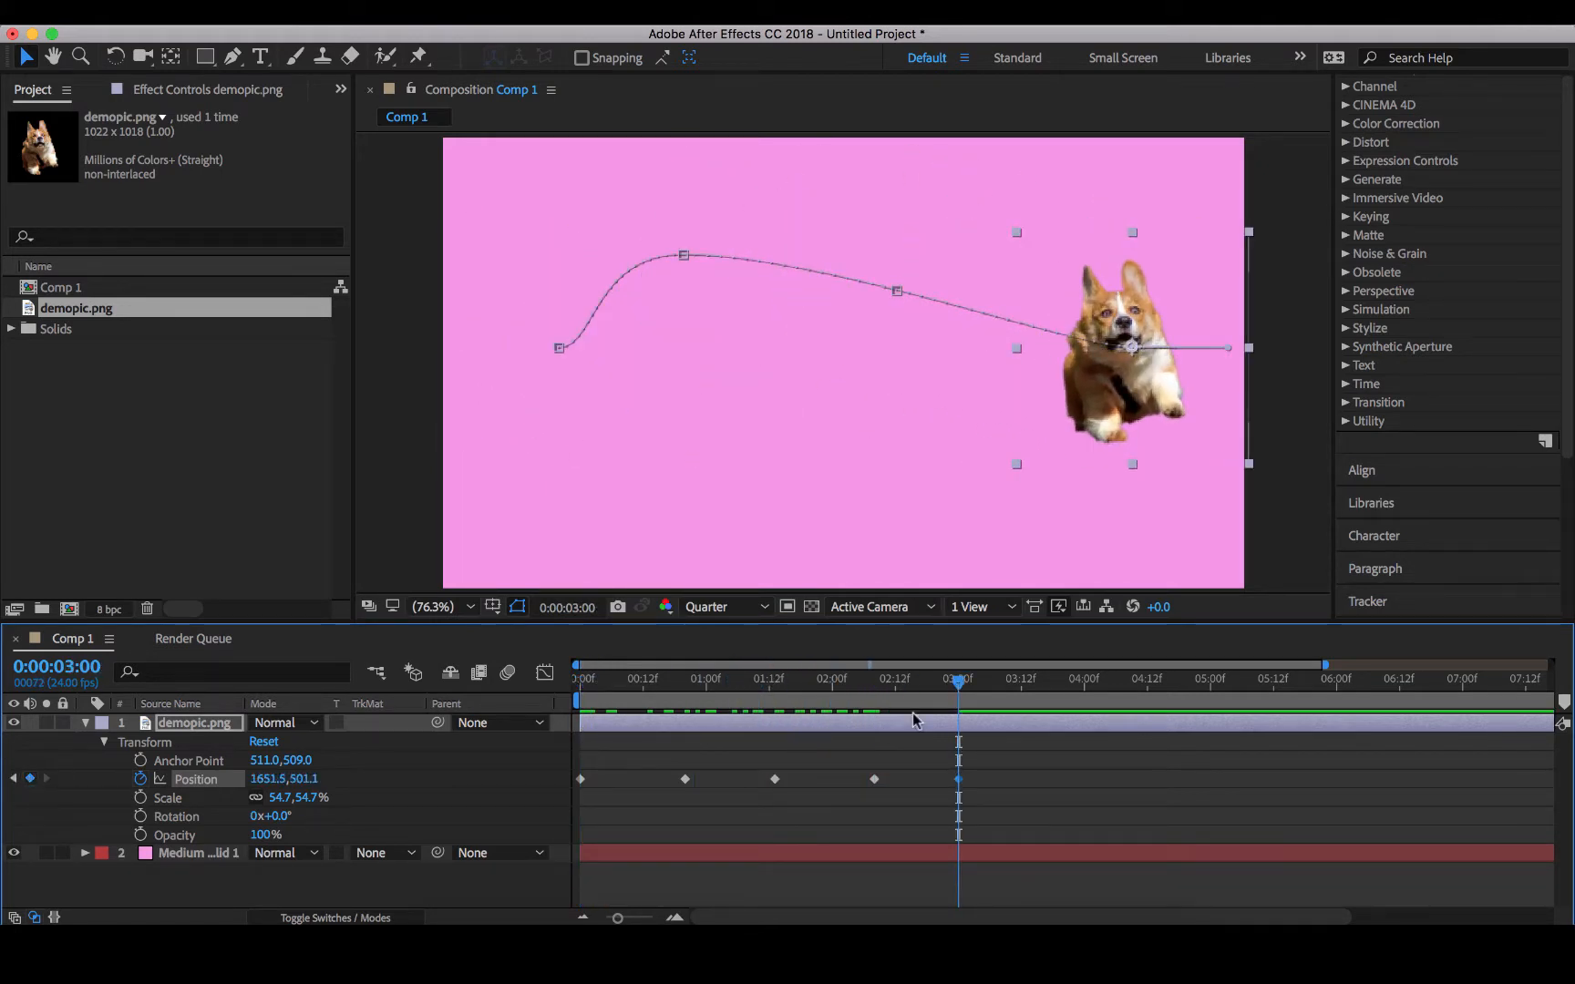
- Add a Position keyframe at 0:00:04:09 with the corgi at about 566, 774, and scrub back through the motion
{"action": "left_click_drag", "start_coordinate": [956, 683], "coordinate": [1131, 686]}
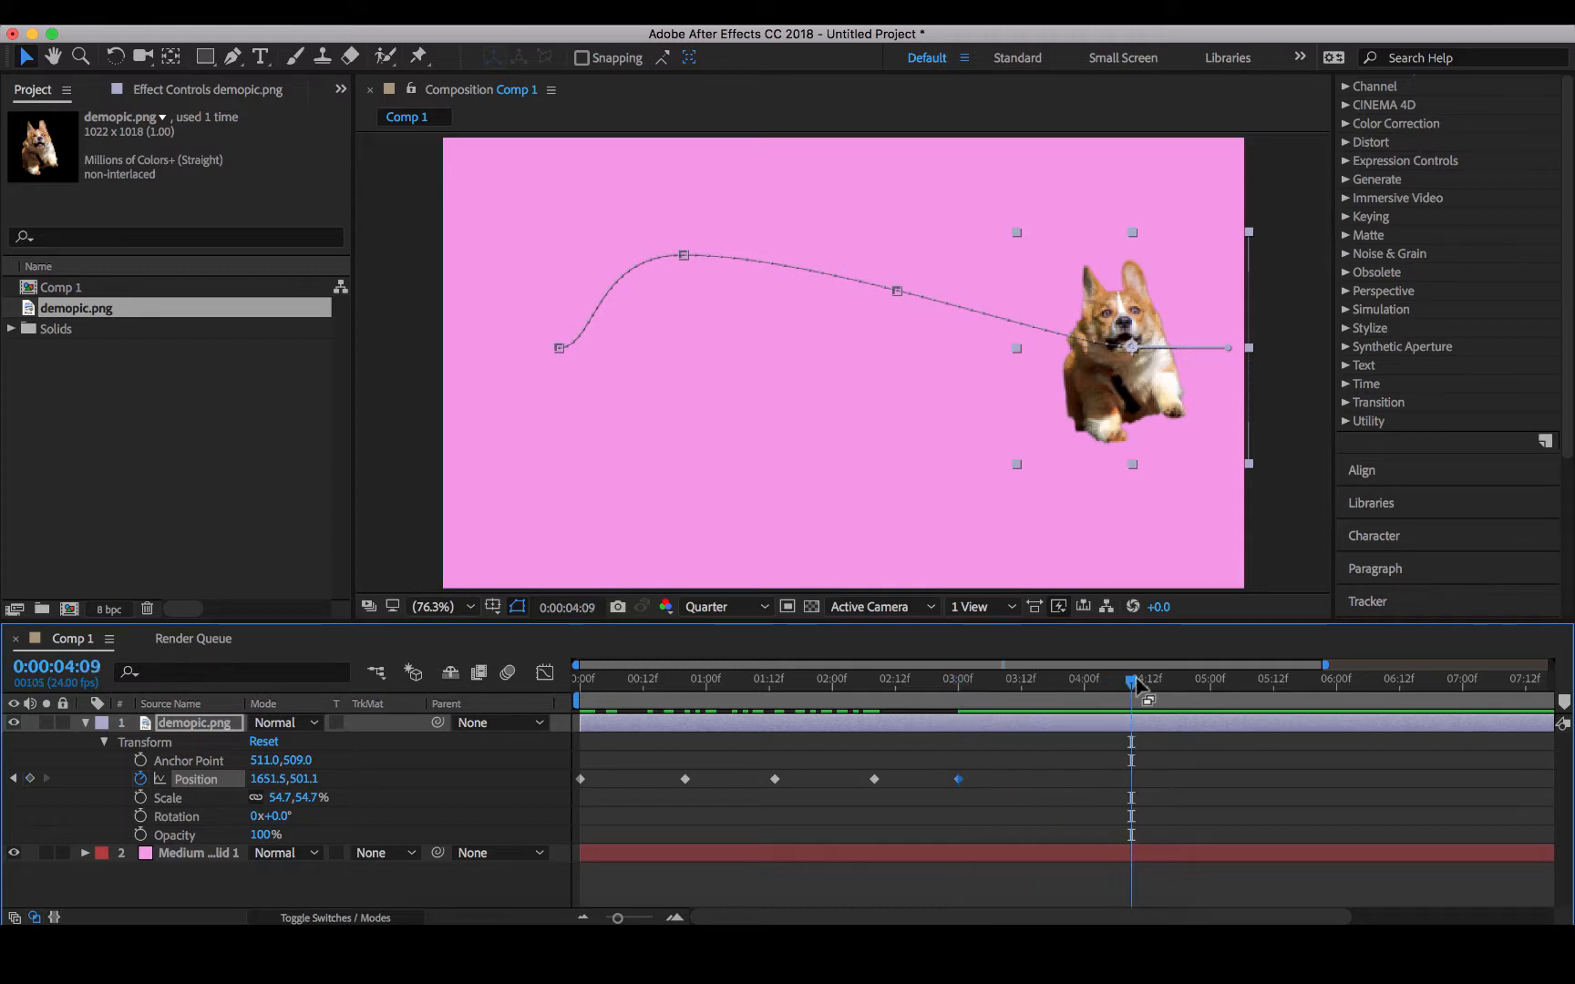
{"action": "left_click_drag", "start_coordinate": [1128, 390], "coordinate": [673, 501]}
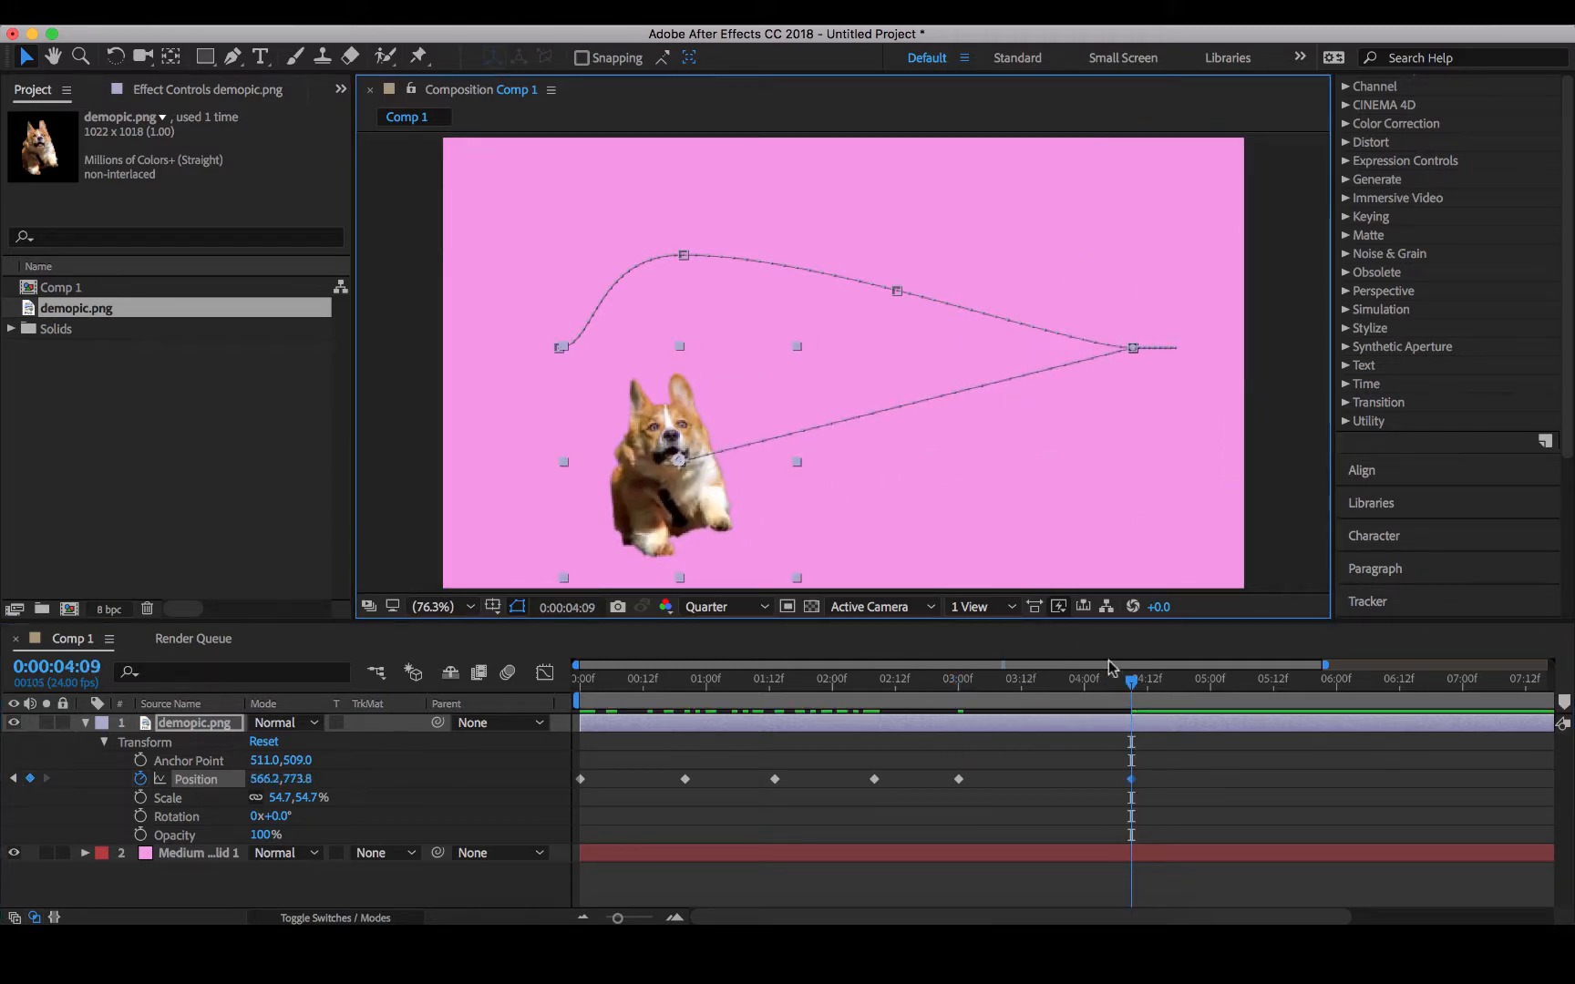
{"action": "left_click_drag", "start_coordinate": [1131, 682], "coordinate": [863, 698]}
{"action": "left_click_drag", "start_coordinate": [843, 761], "coordinate": [931, 757]}
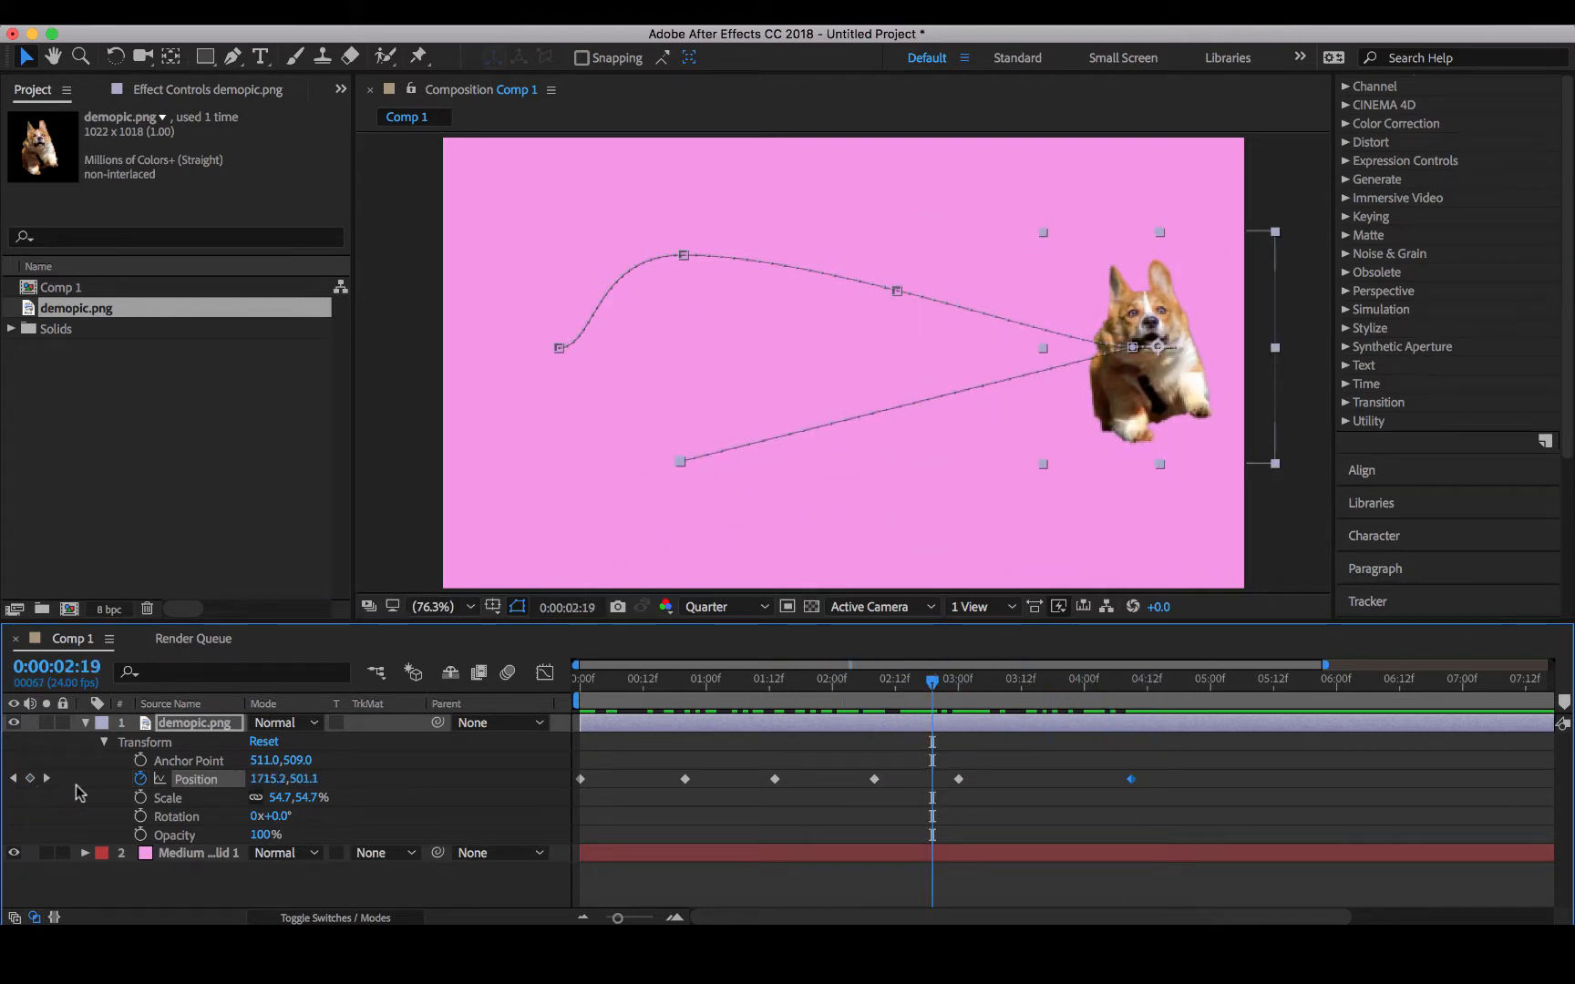
- Try clearing all Position keyframes by switching the property's keyframing off and on, and undo those changes
{"action": "left_click", "coordinate": [141, 779]}
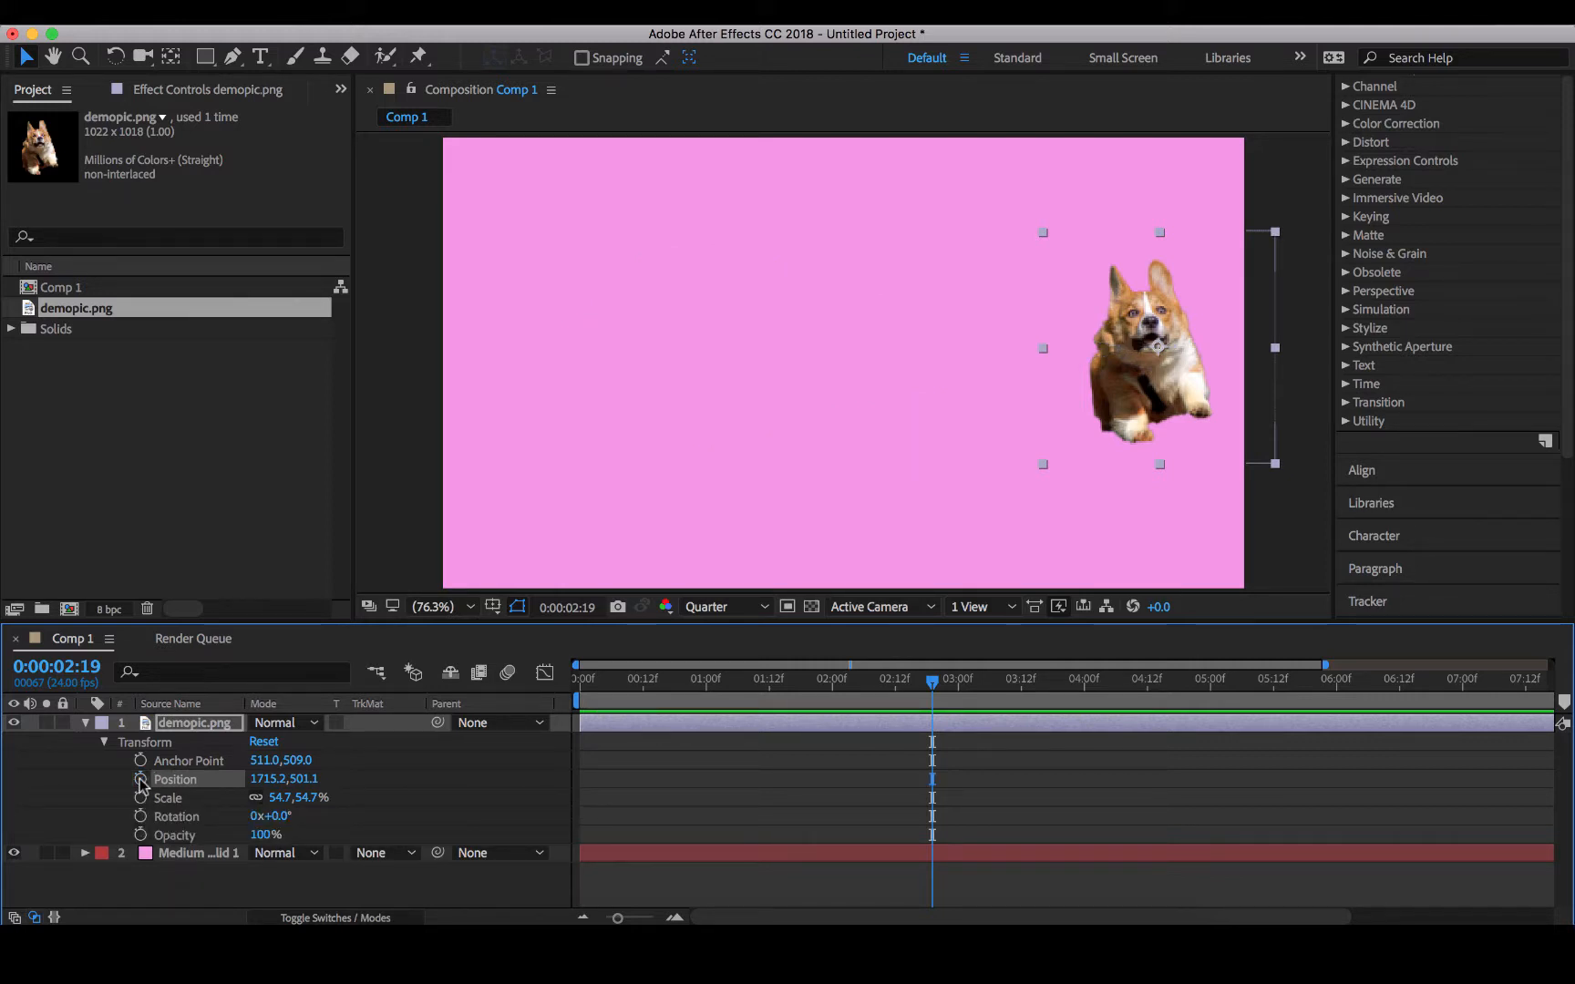
{"action": "left_click", "coordinate": [141, 779]}
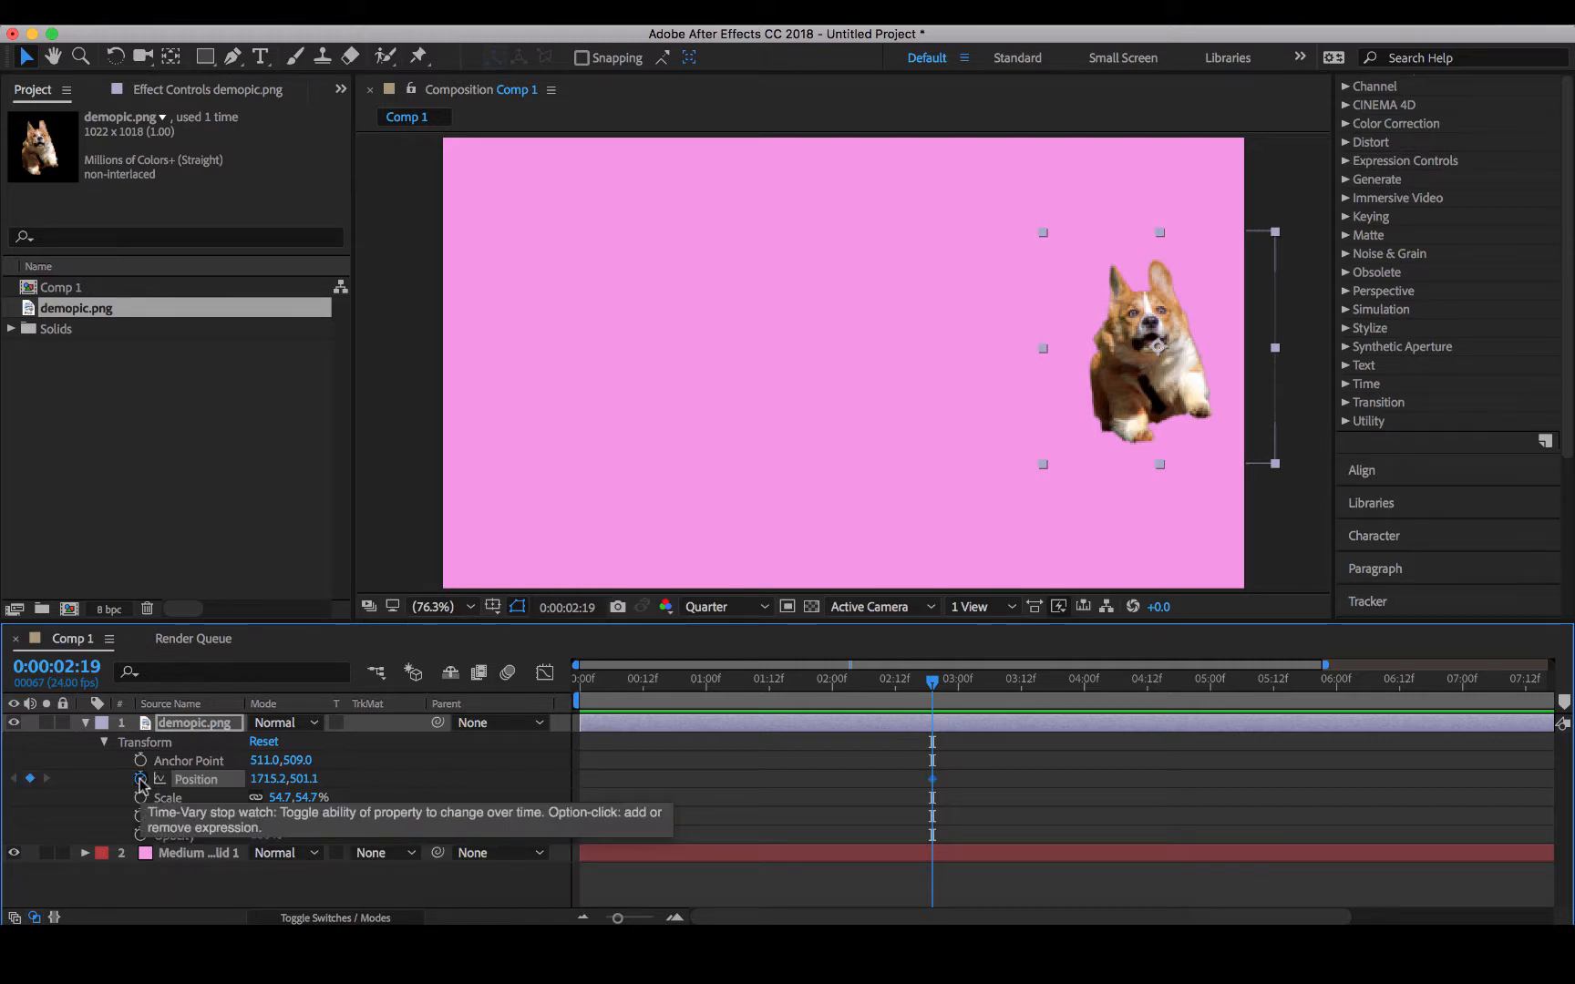
{"action": "left_click", "coordinate": [141, 779]}
{"action": "key", "text": "super+z"}
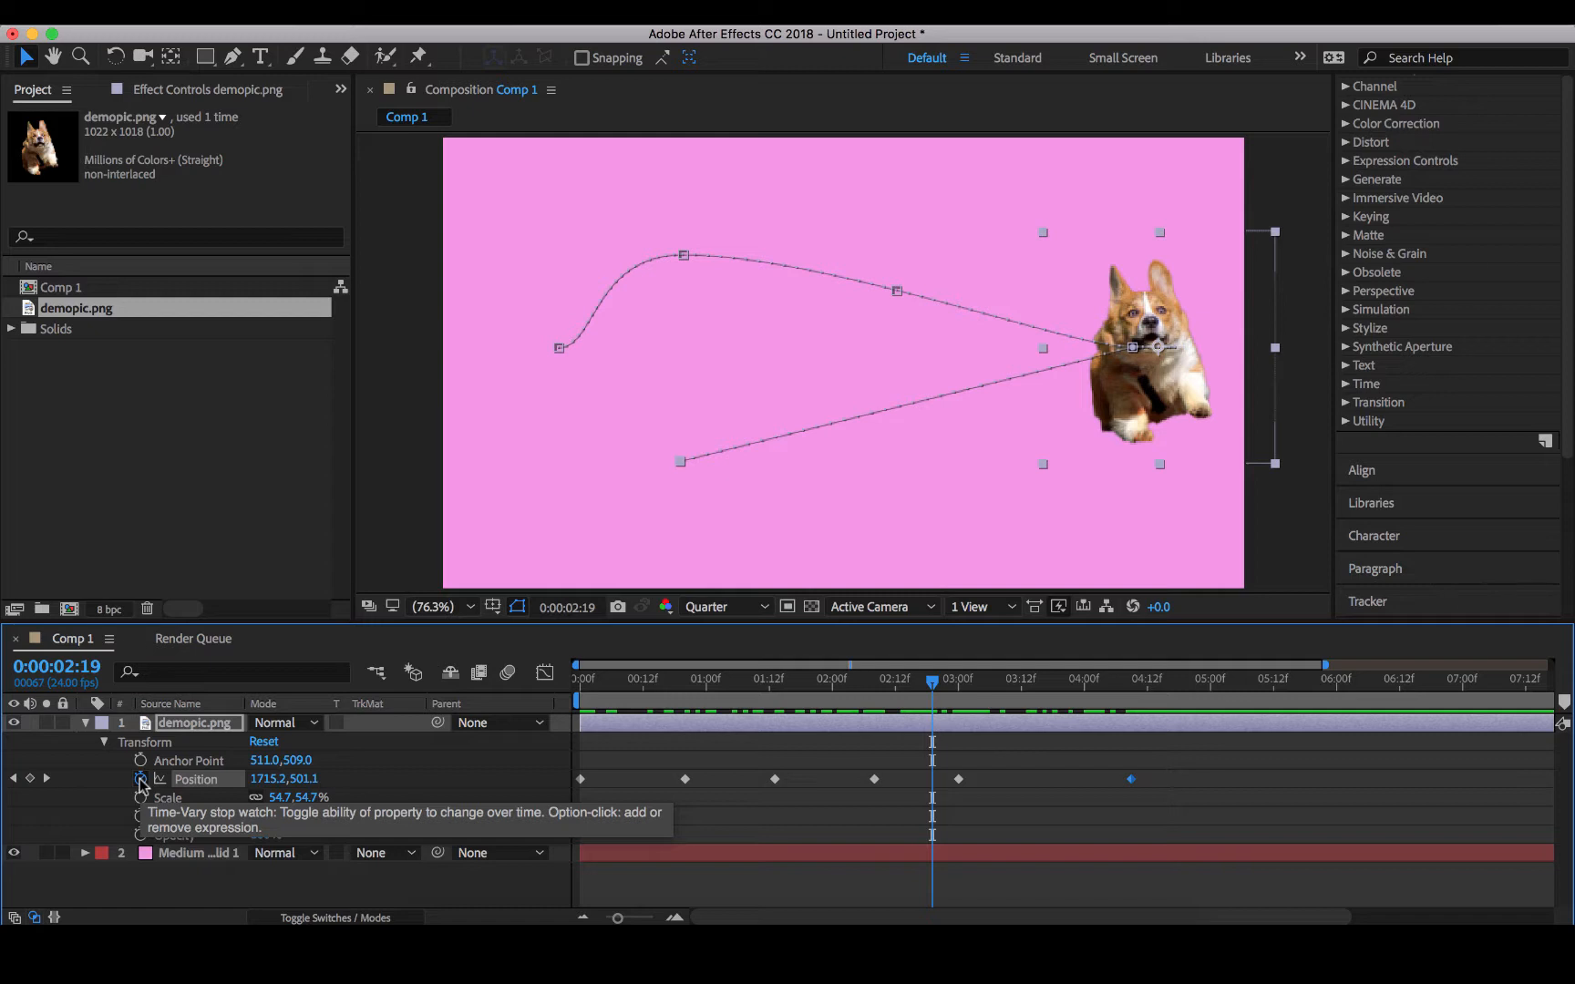
- Fade the corgi out with Opacity keyframes of 100% at 0:00:02:10 and 0% at 0:00:04:09
{"action": "left_click_drag", "start_coordinate": [642, 698], "coordinate": [667, 824]}
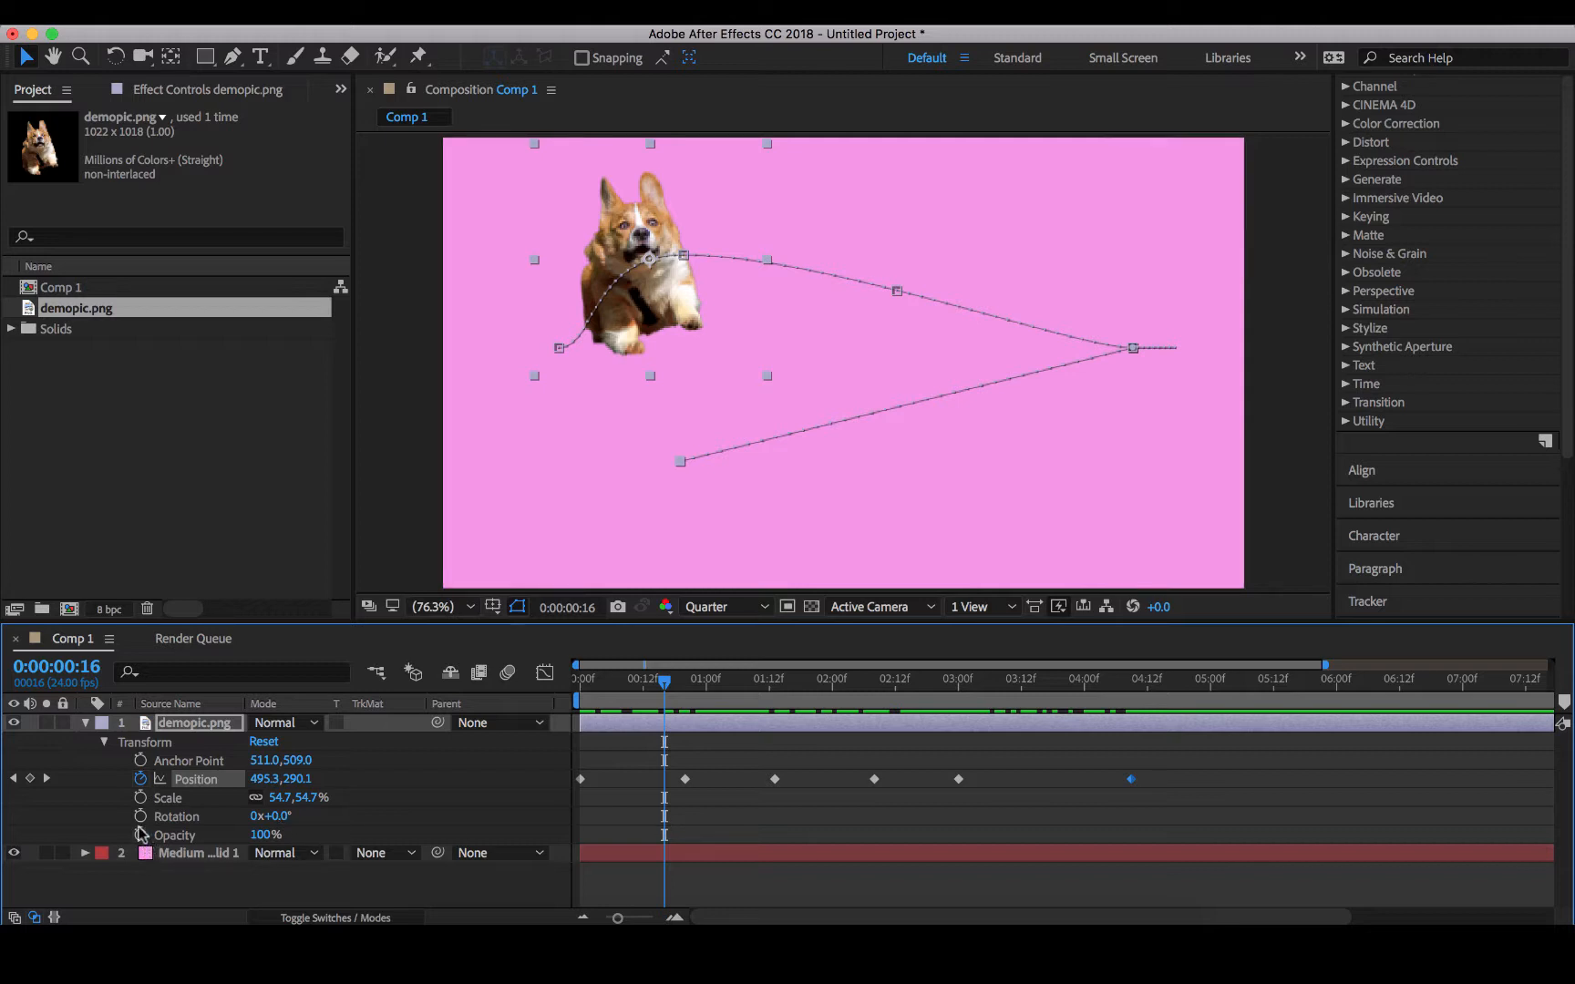
{"action": "left_click", "coordinate": [618, 693]}
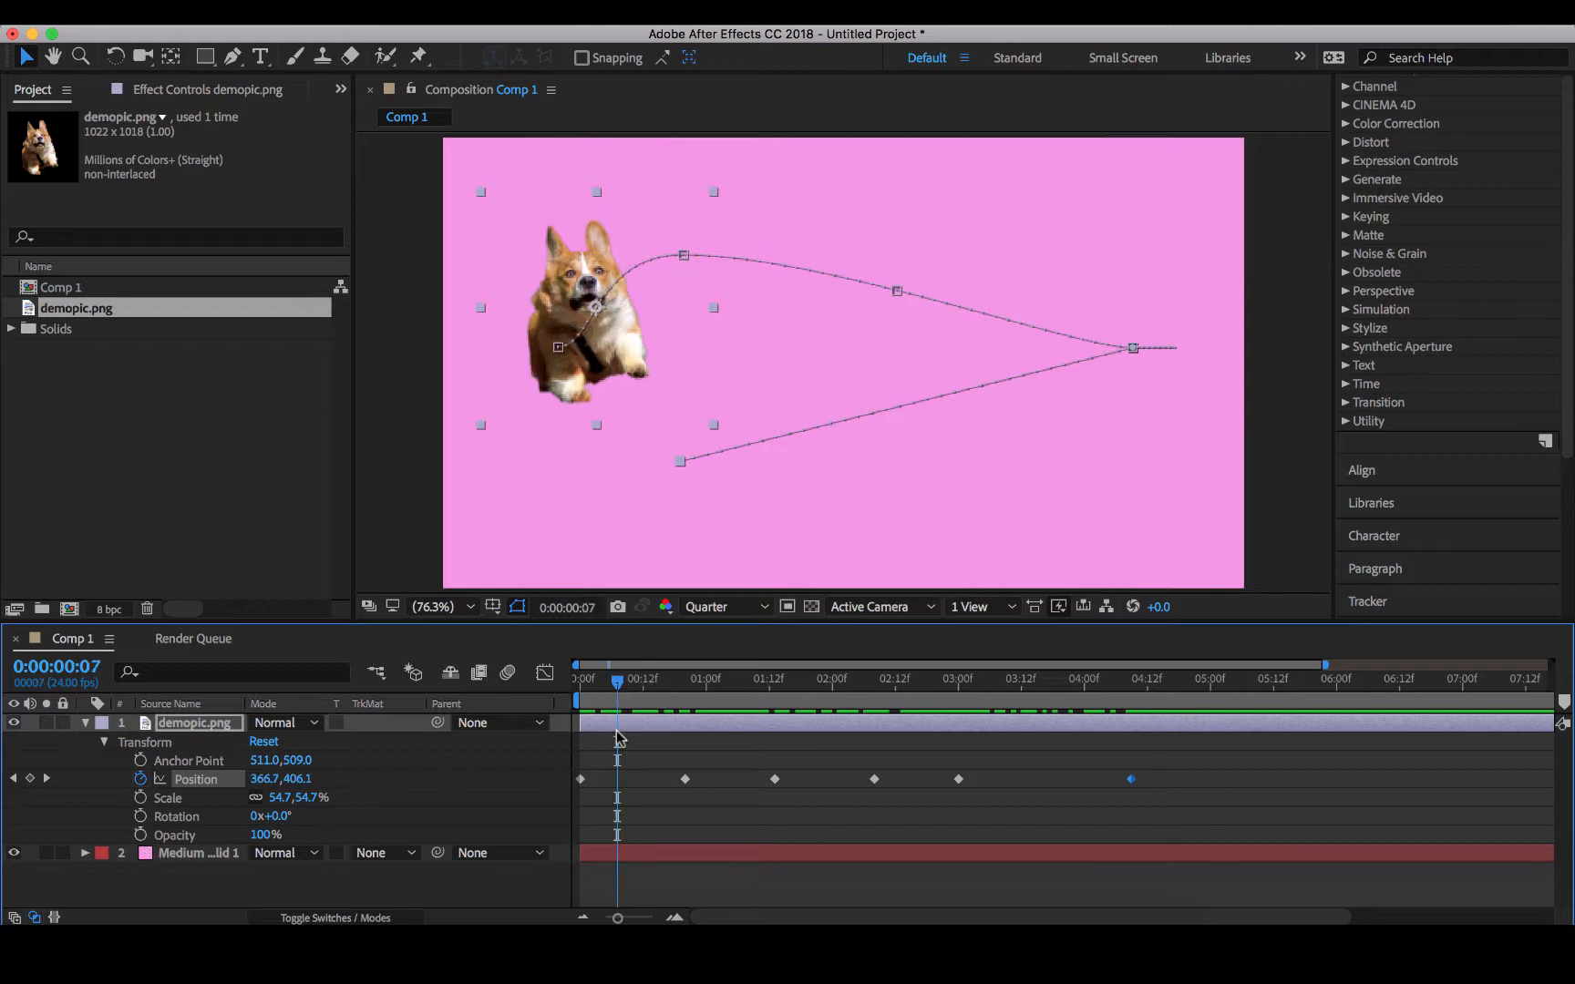
{"action": "left_click_drag", "start_coordinate": [618, 685], "coordinate": [885, 684]}
{"action": "left_click", "coordinate": [140, 835]}
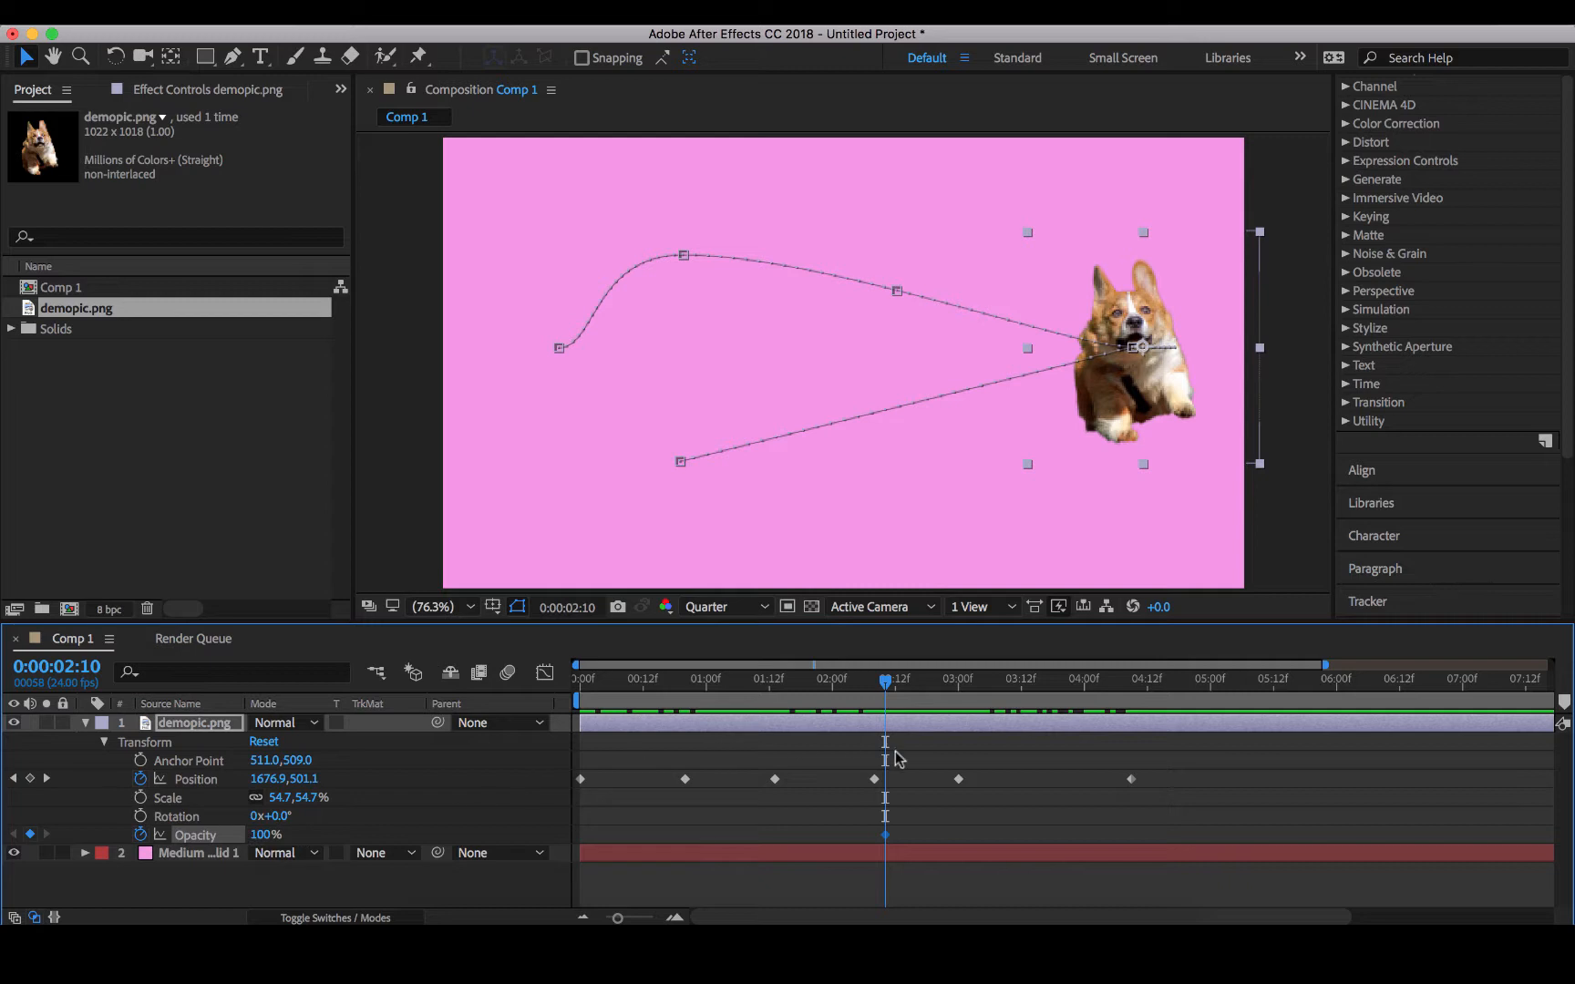
{"action": "left_click_drag", "start_coordinate": [886, 687], "coordinate": [1131, 684]}
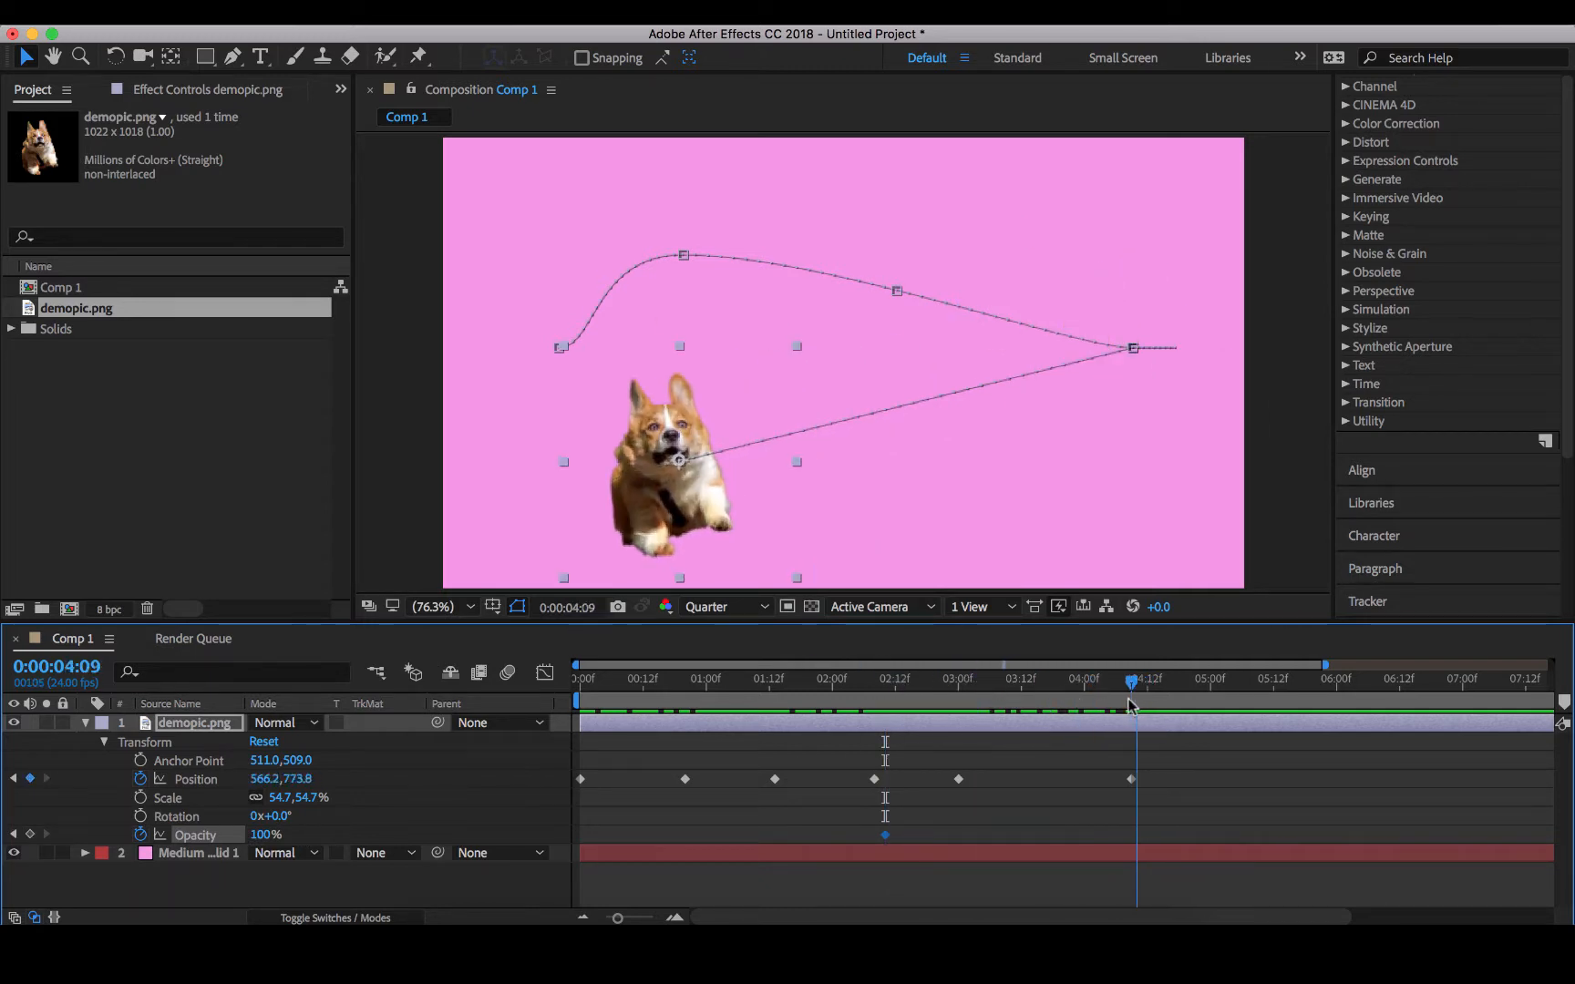
{"action": "left_click", "coordinate": [264, 835]}
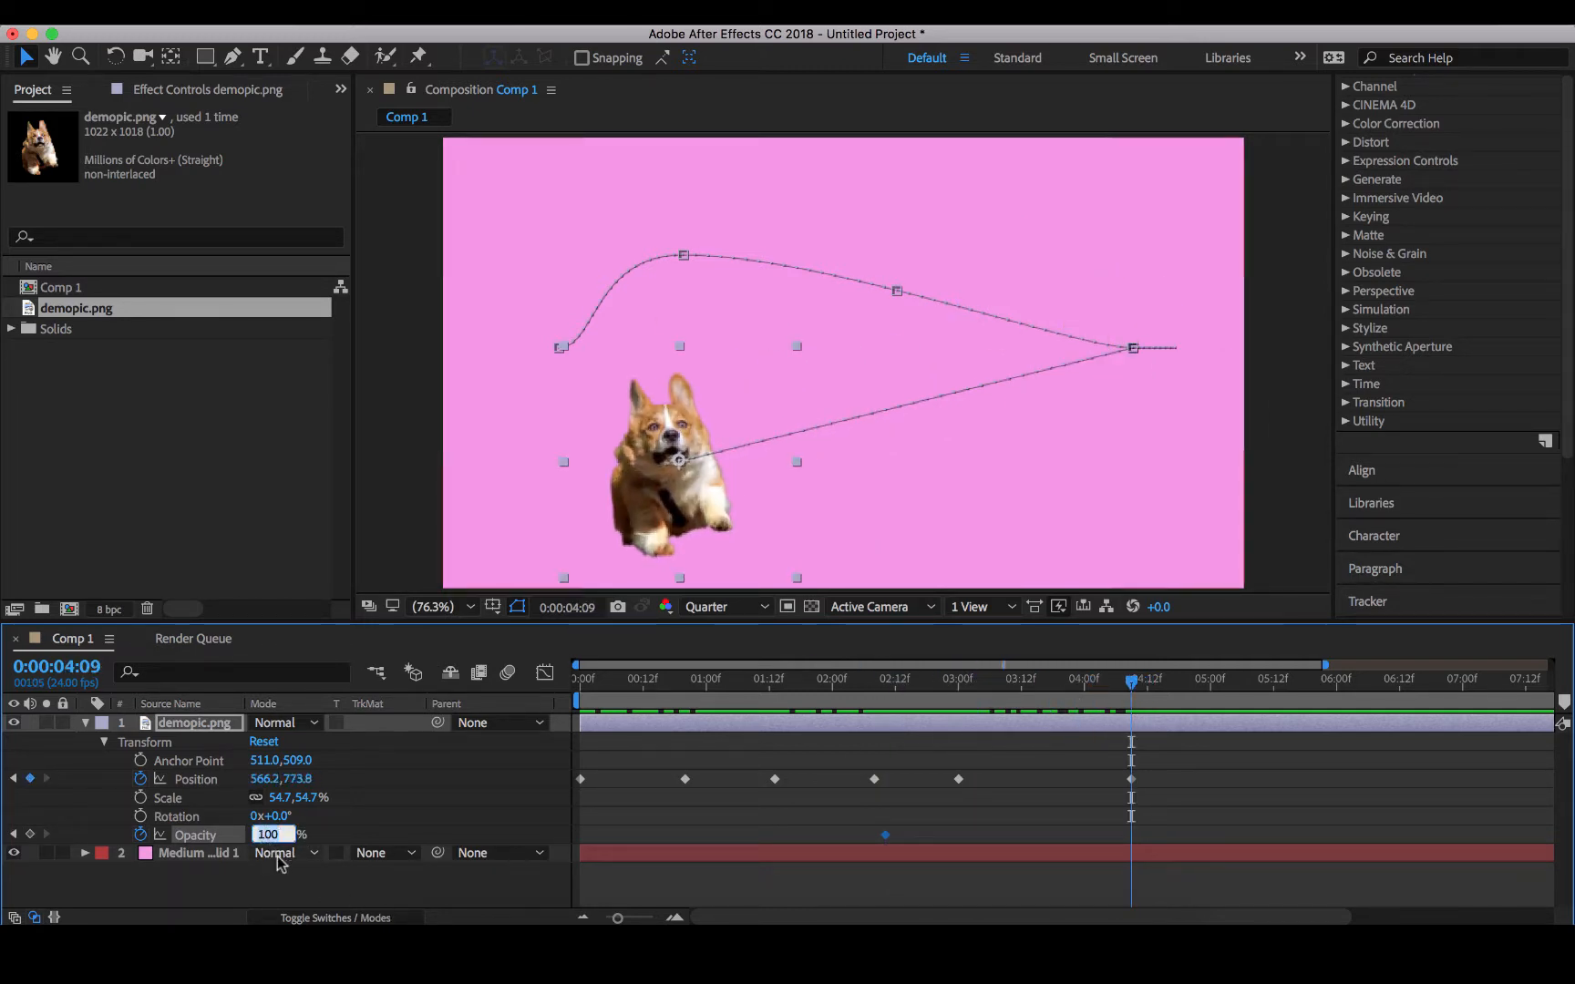
{"action": "type", "text": "2"}
{"action": "key", "text": "Return"}
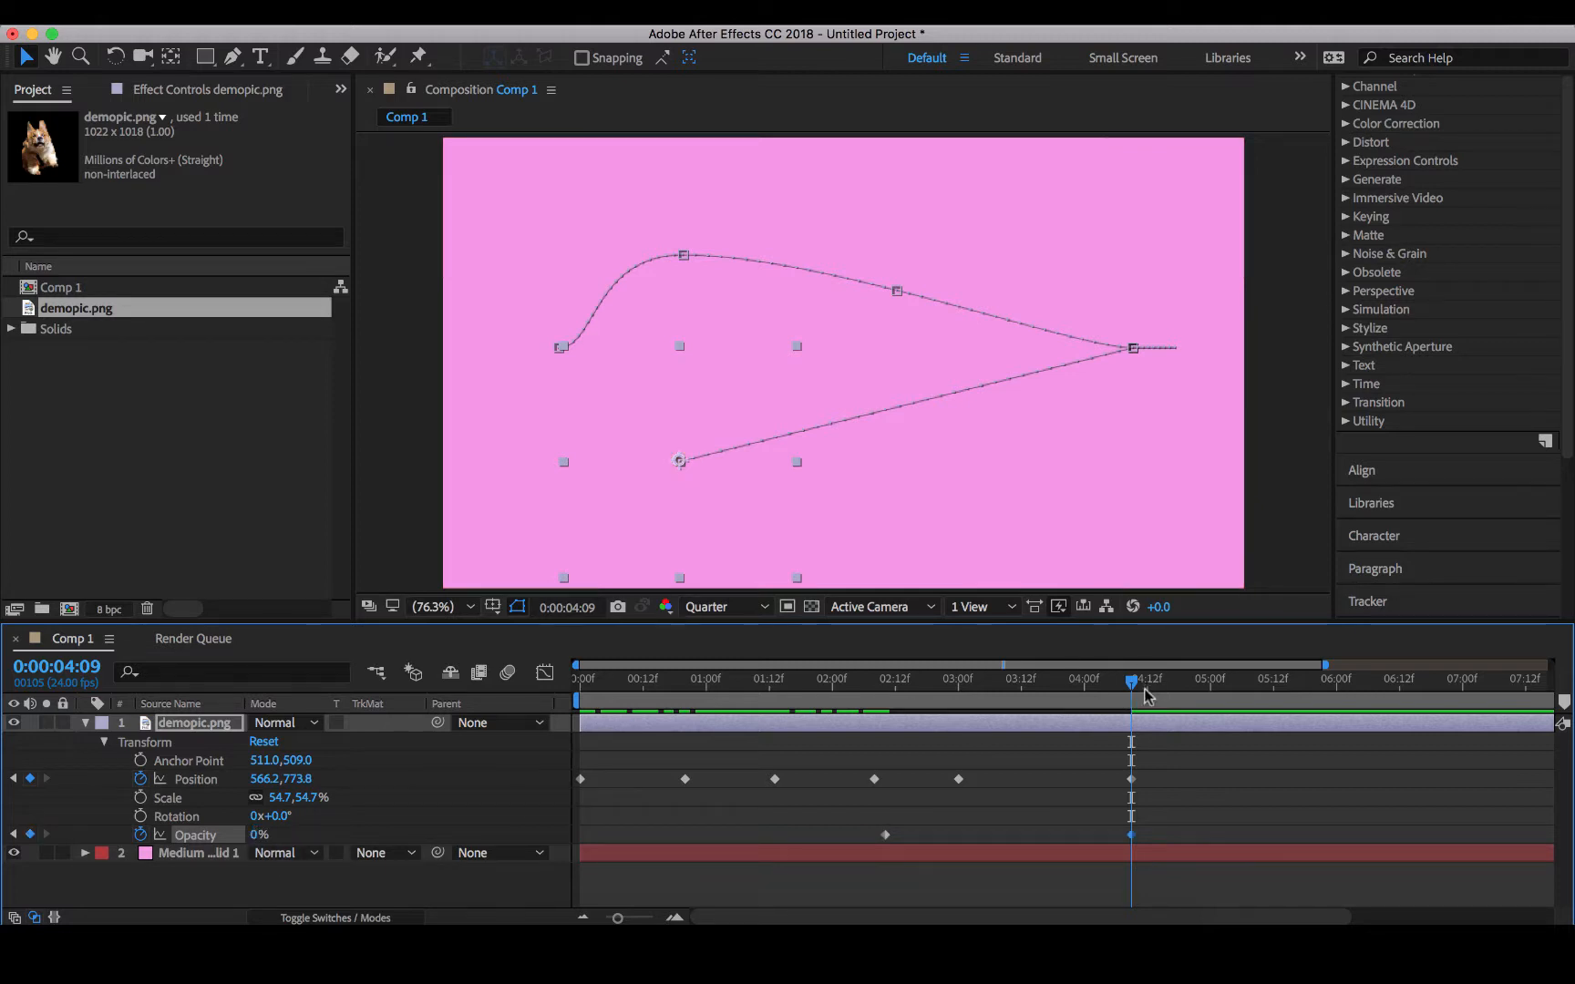
{"action": "left_click_drag", "start_coordinate": [1131, 681], "coordinate": [1137, 751]}
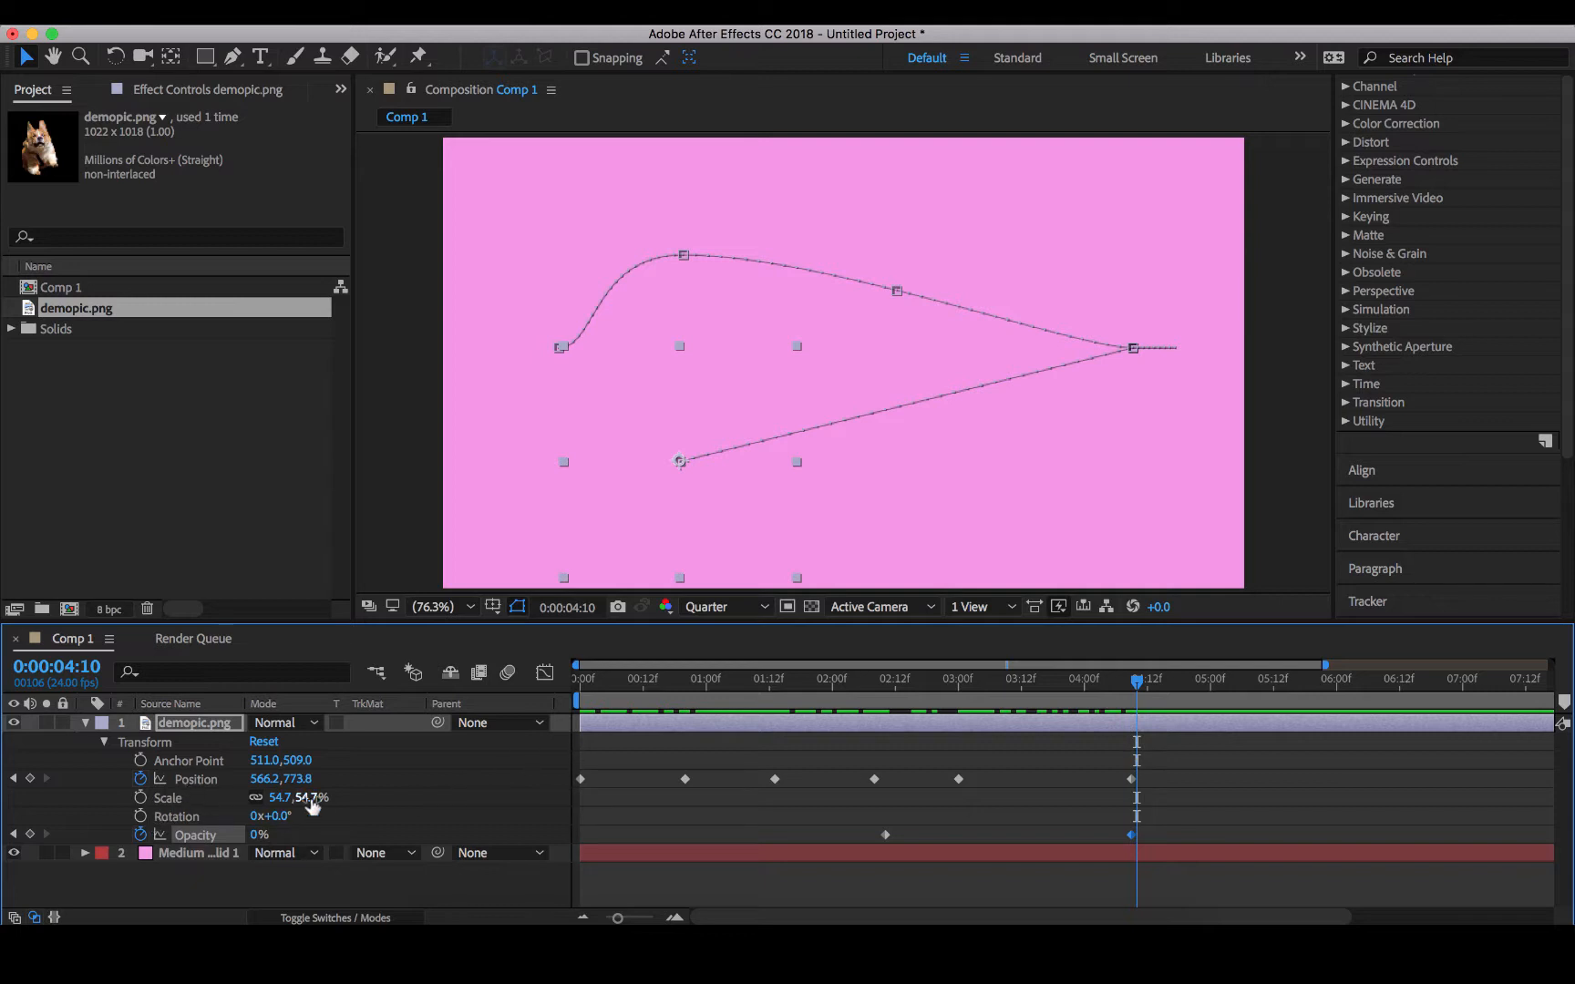
- Set starting Scale and Rotation keyframes for the corgi at 0:00:01:14
{"action": "left_click_drag", "start_coordinate": [867, 694], "coordinate": [780, 747]}
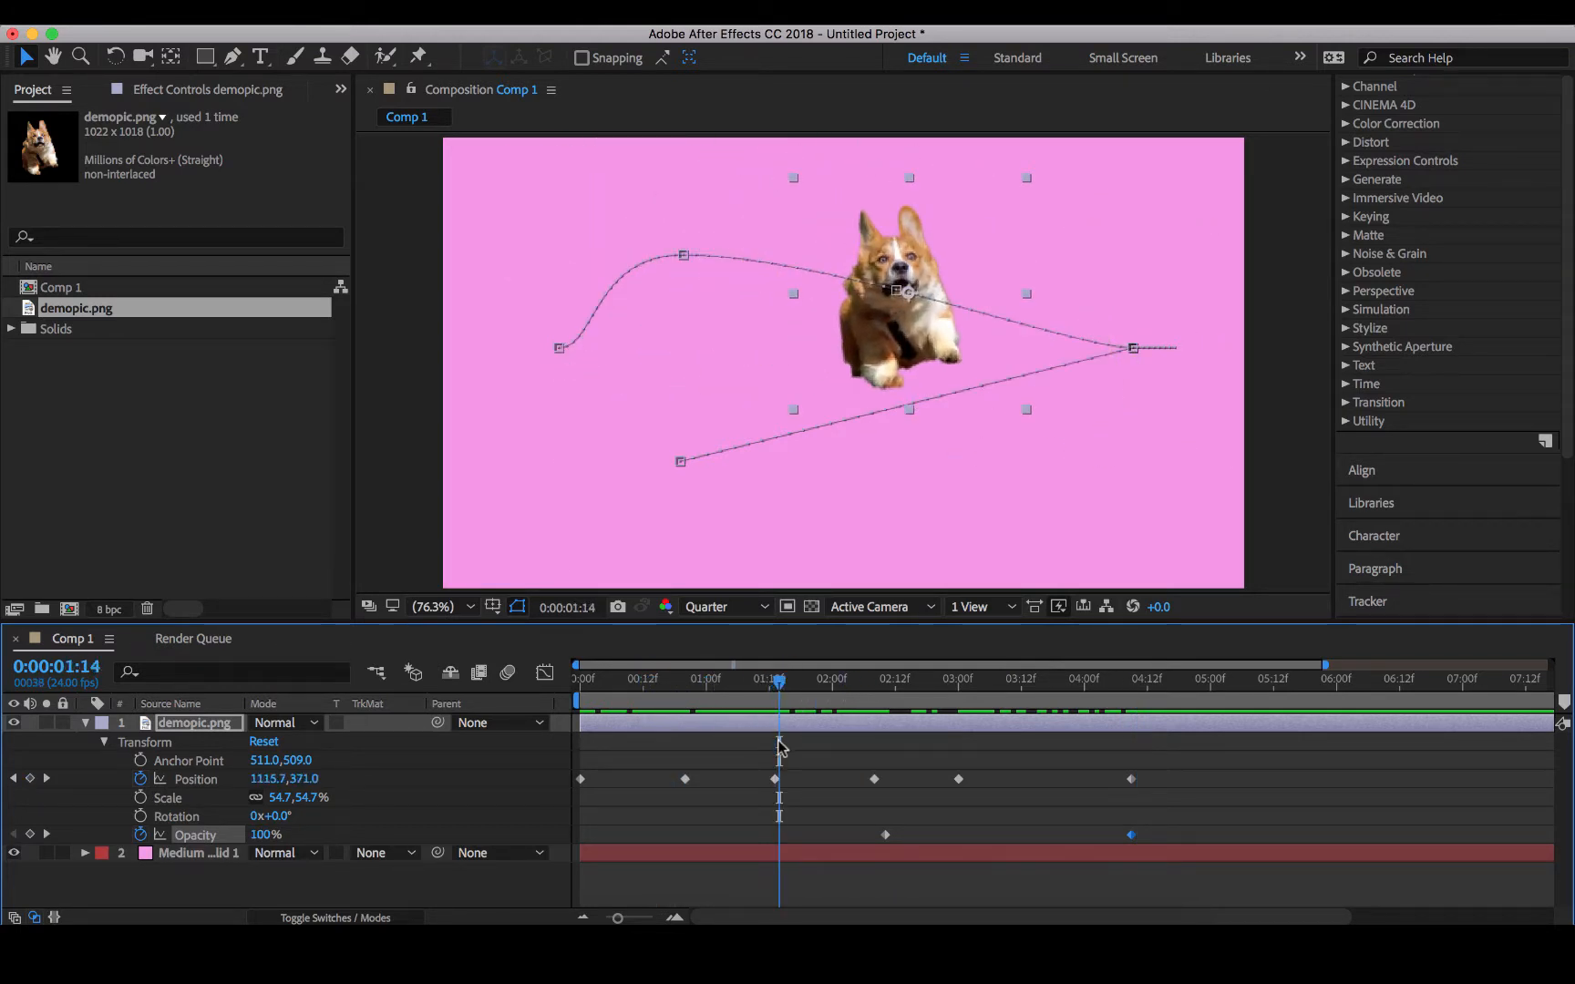
{"action": "left_click", "coordinate": [141, 797]}
{"action": "left_click", "coordinate": [140, 816]}
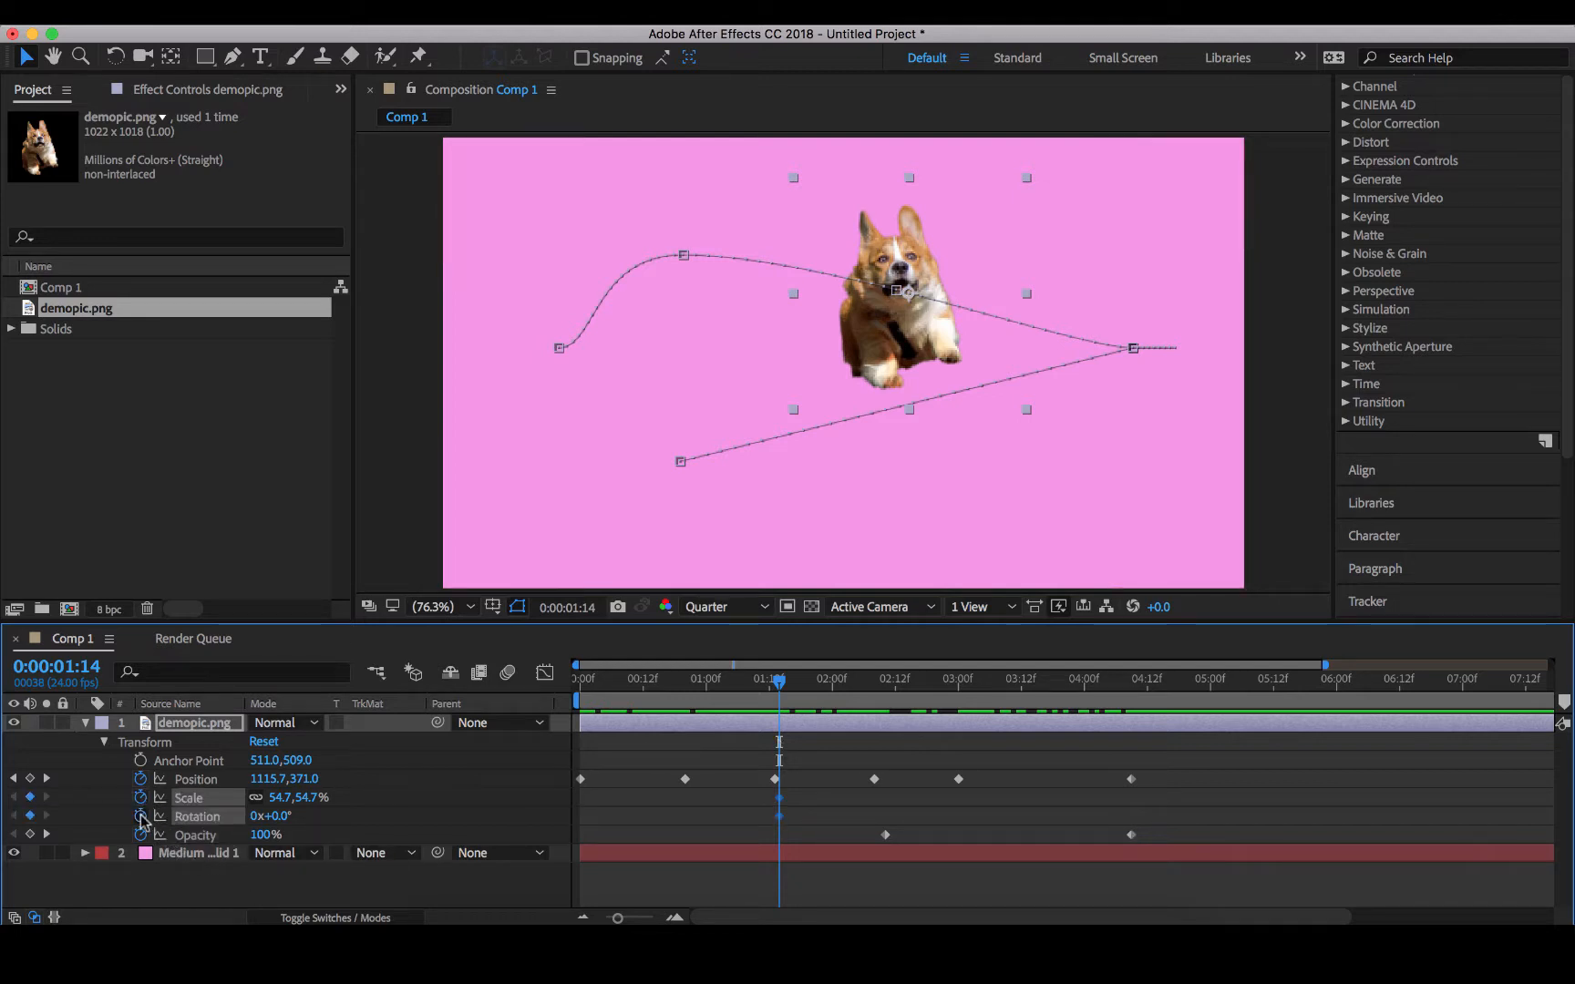
- Stretch the corgi horizontally at 0:00:02:20 to add a Scale keyframe of 140.9, 54.7%
{"action": "left_click_drag", "start_coordinate": [782, 685], "coordinate": [939, 685]}
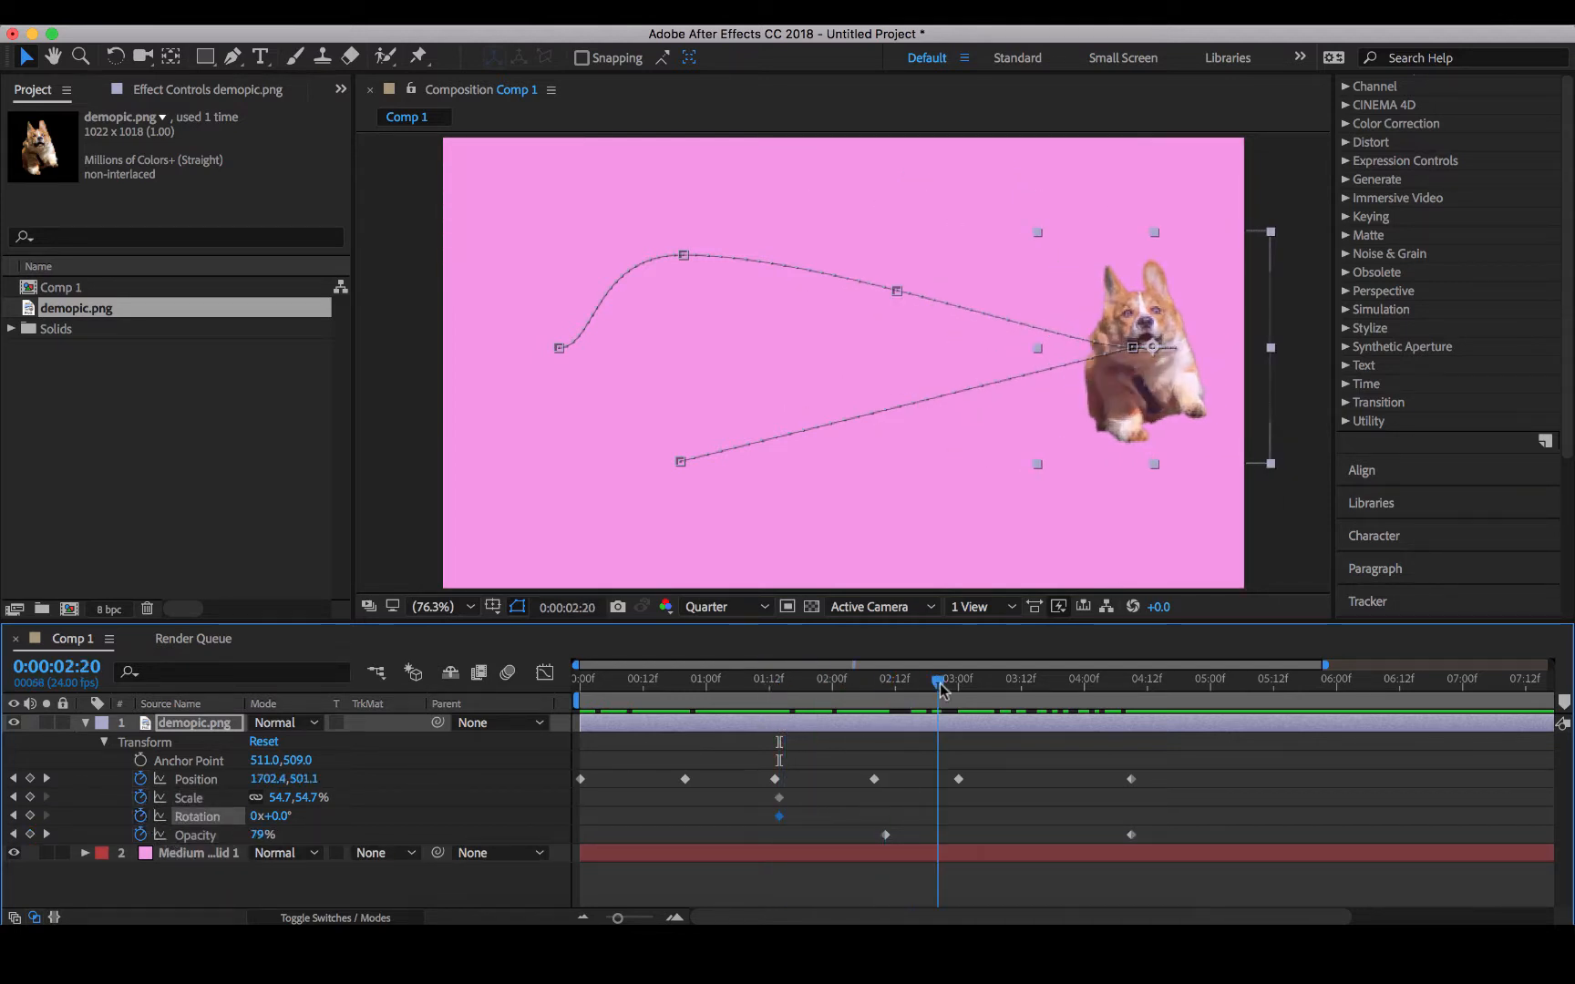
{"action": "left_click_drag", "start_coordinate": [1273, 353], "coordinate": [1449, 360]}
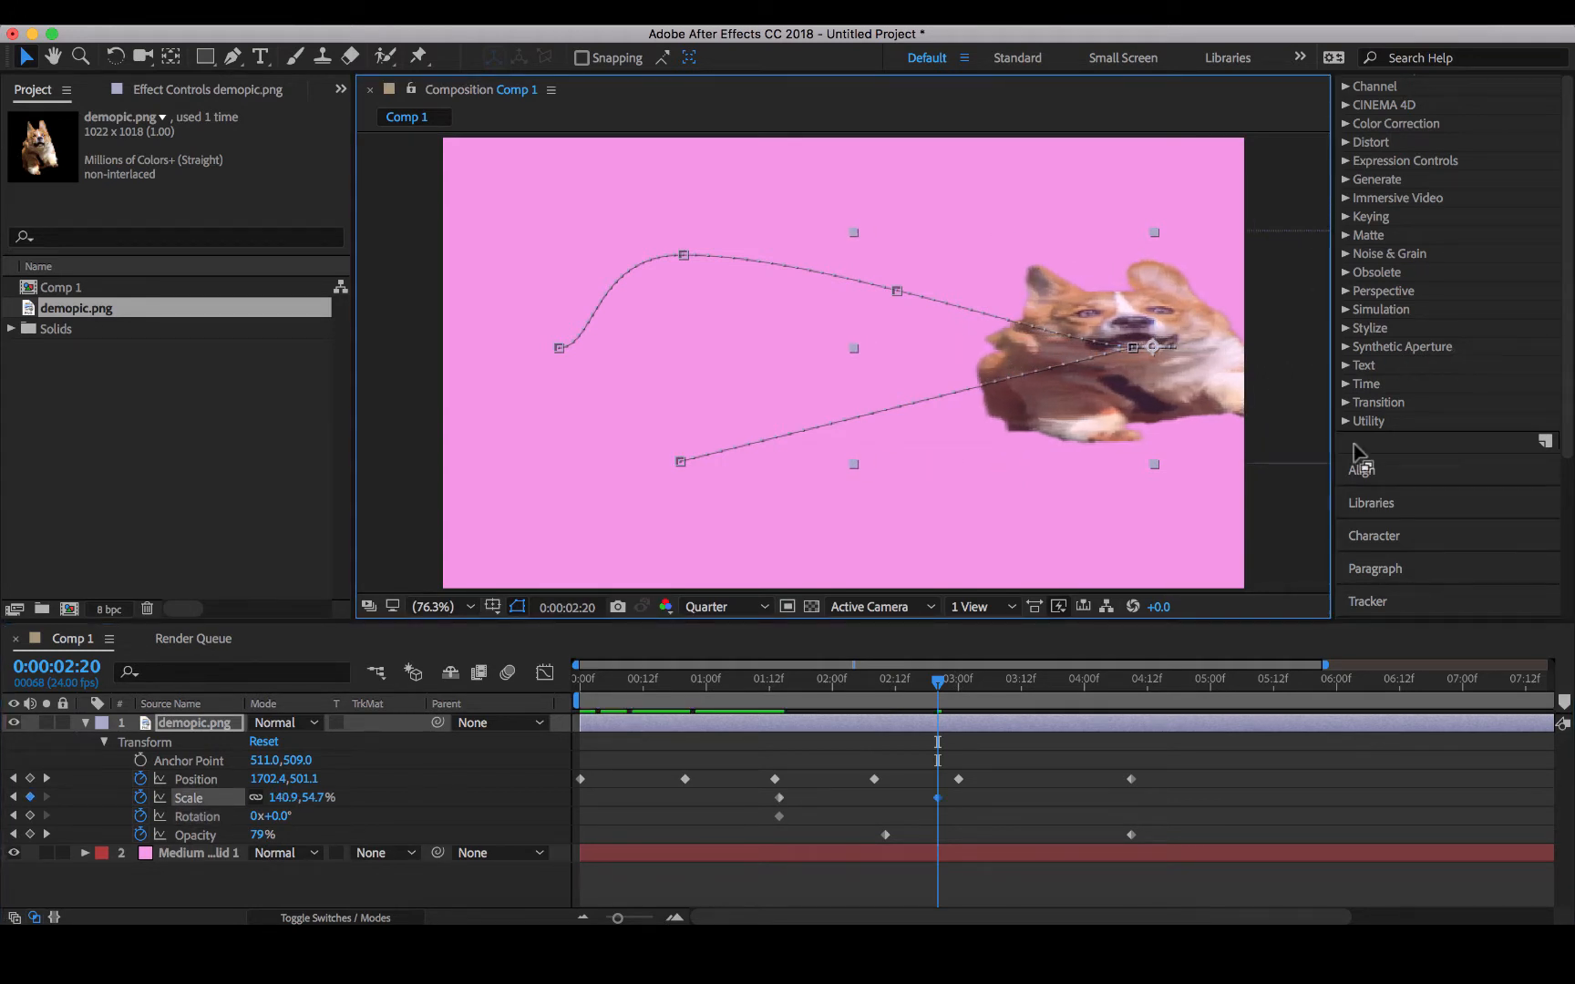
{"action": "left_click", "coordinate": [1025, 819]}
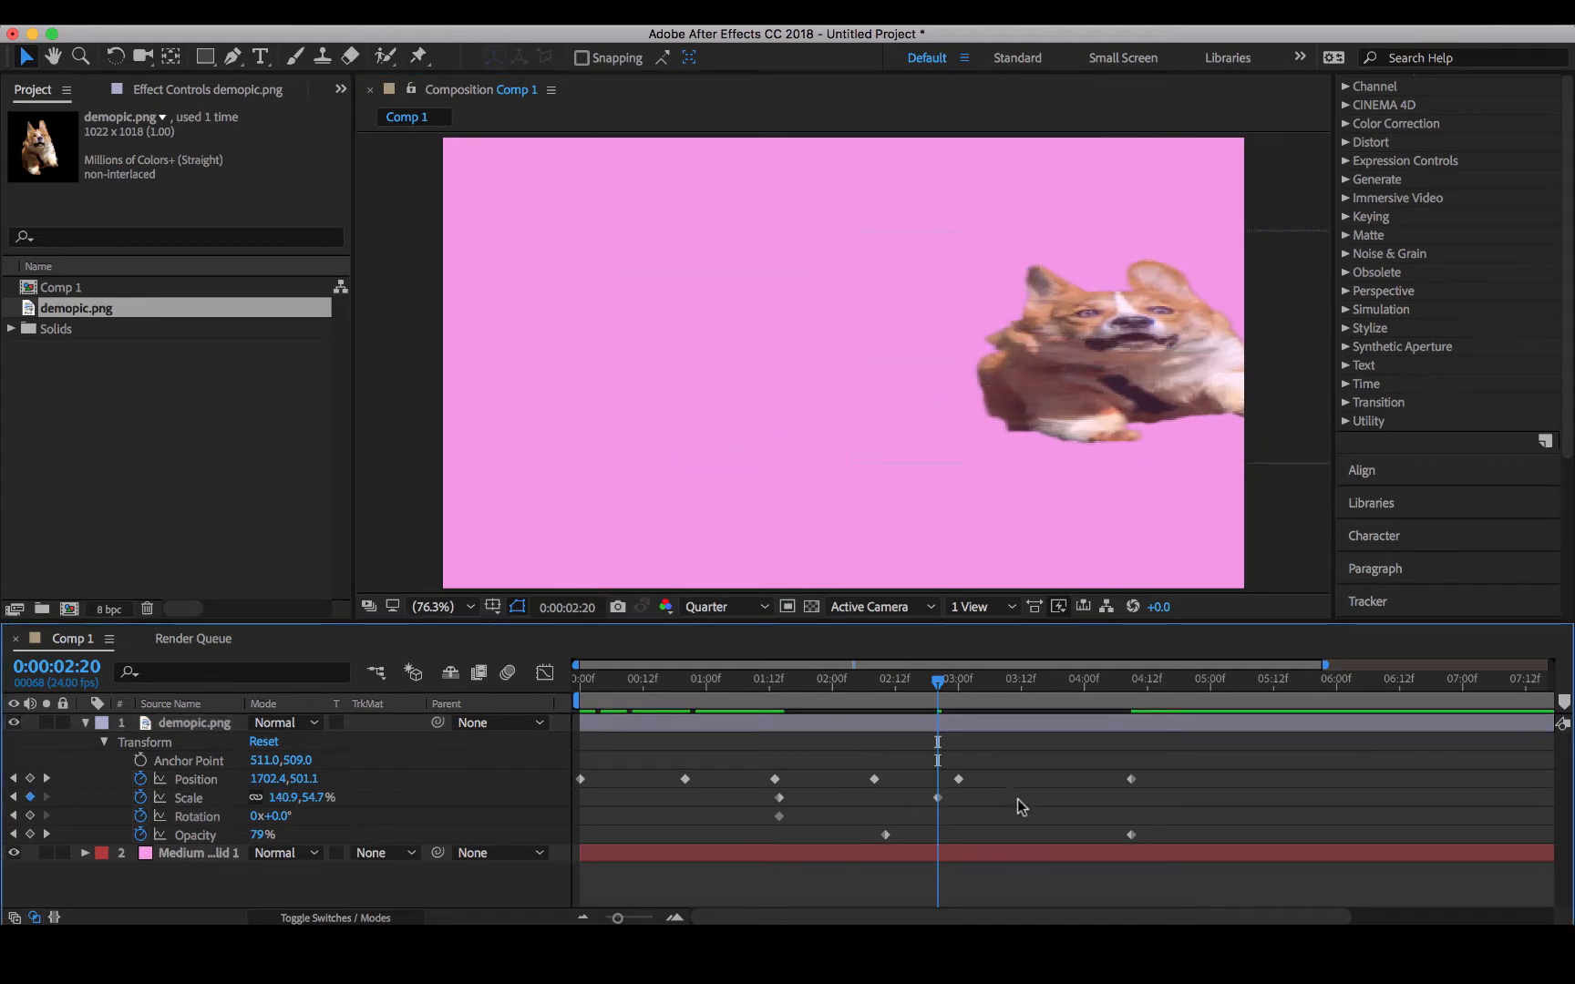
- Raise the corgi's third Position keyframe on the motion path so the path arcs higher, and scrub back through the animation to 0:00:02:01
{"action": "left_click_drag", "start_coordinate": [937, 684], "coordinate": [1052, 684]}
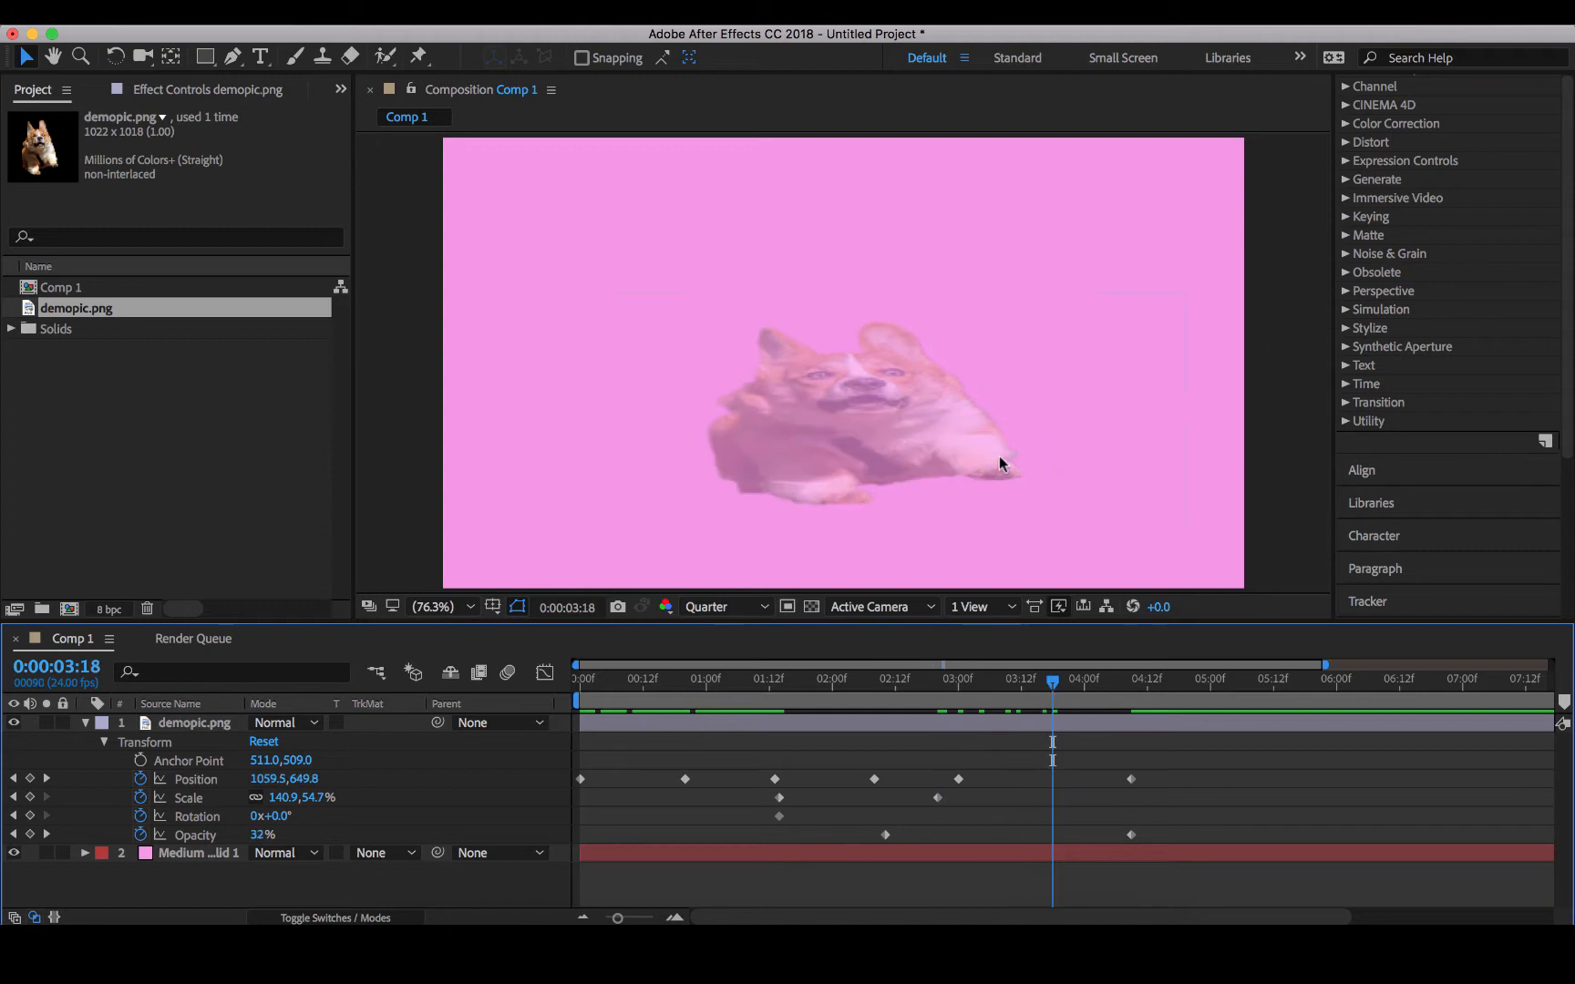
{"action": "left_click", "coordinate": [1006, 465]}
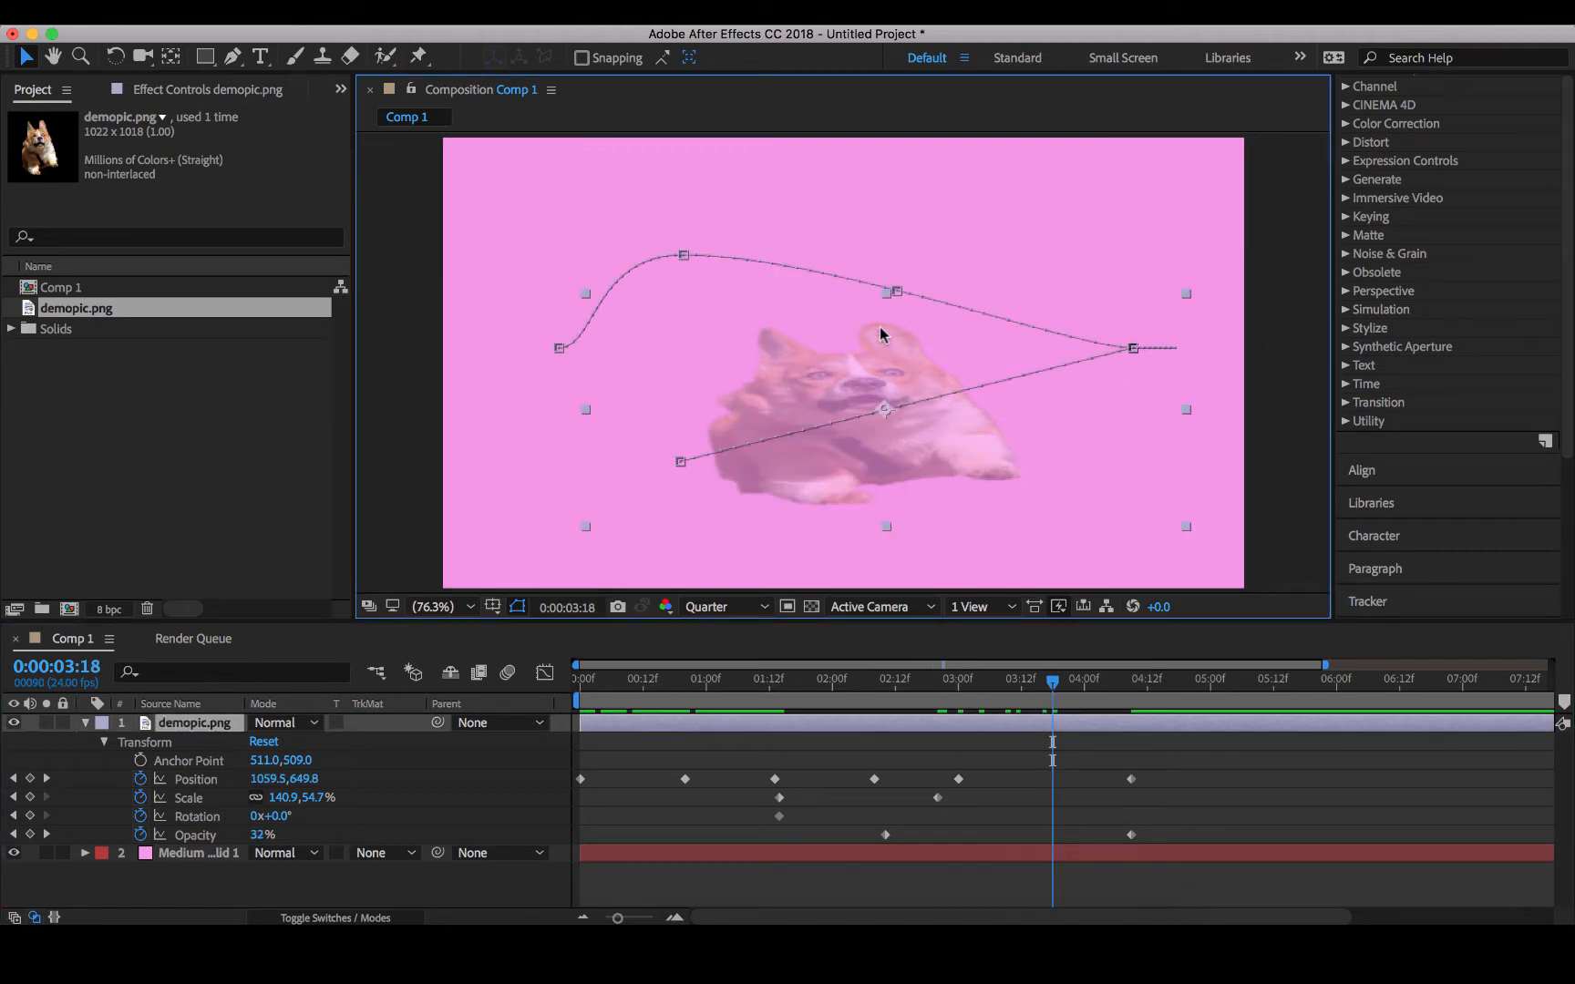
{"action": "left_click_drag", "start_coordinate": [887, 294], "coordinate": [915, 180]}
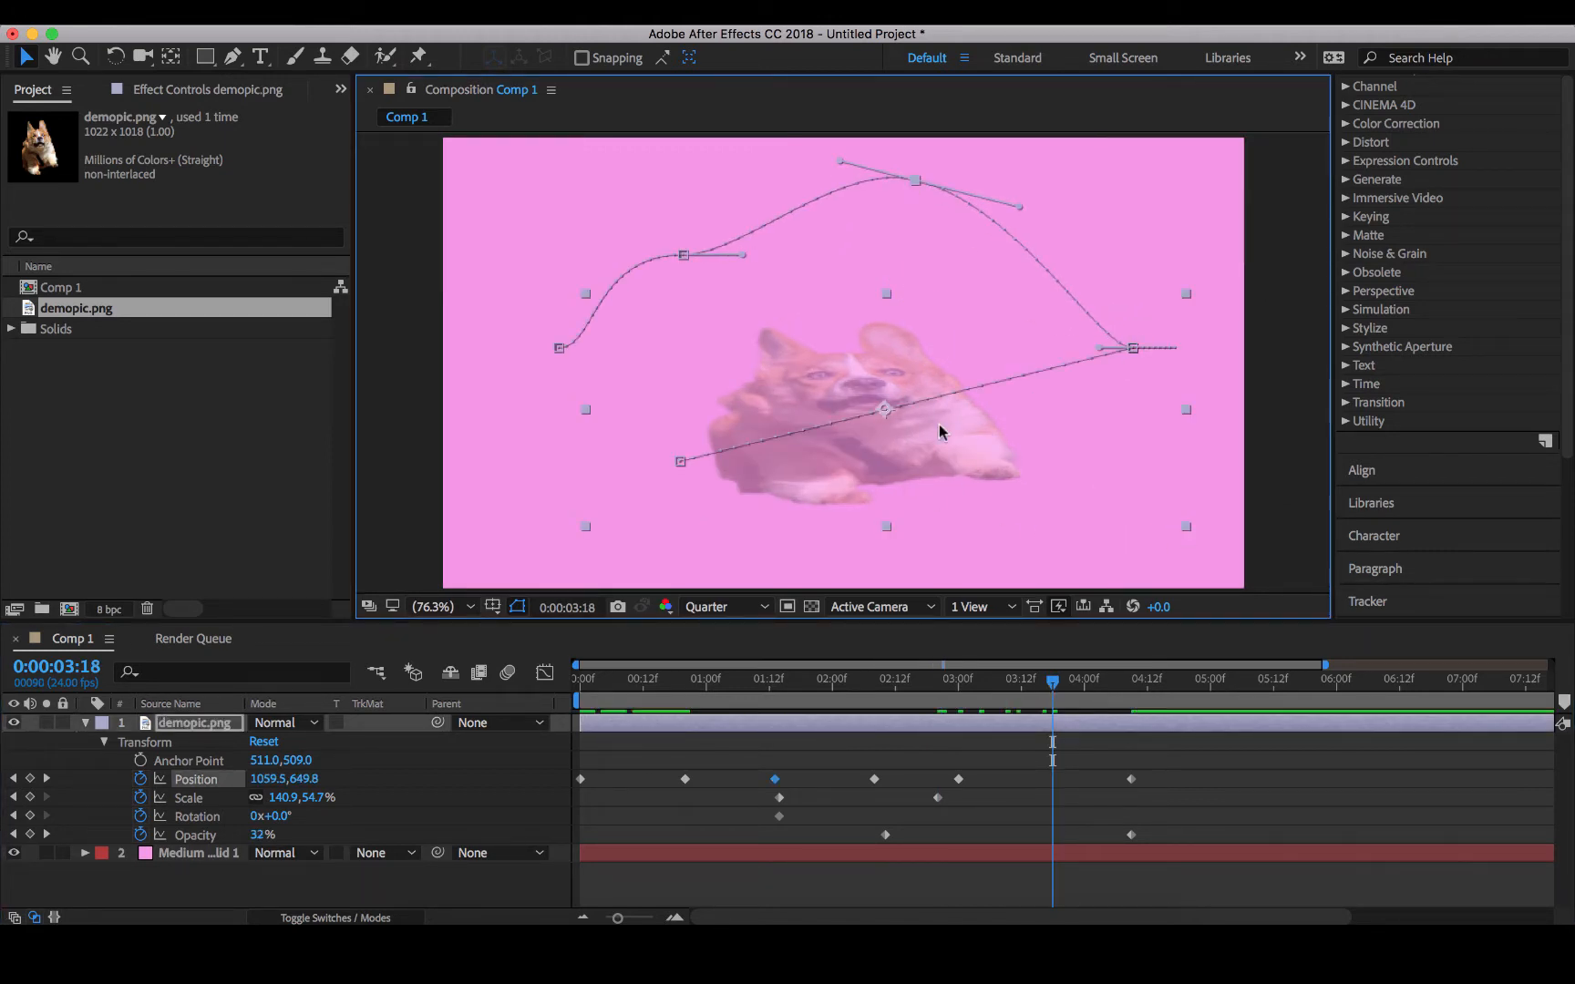
{"action": "left_click_drag", "start_coordinate": [1053, 689], "coordinate": [984, 690]}
{"action": "left_click_drag", "start_coordinate": [1039, 755], "coordinate": [837, 766]}
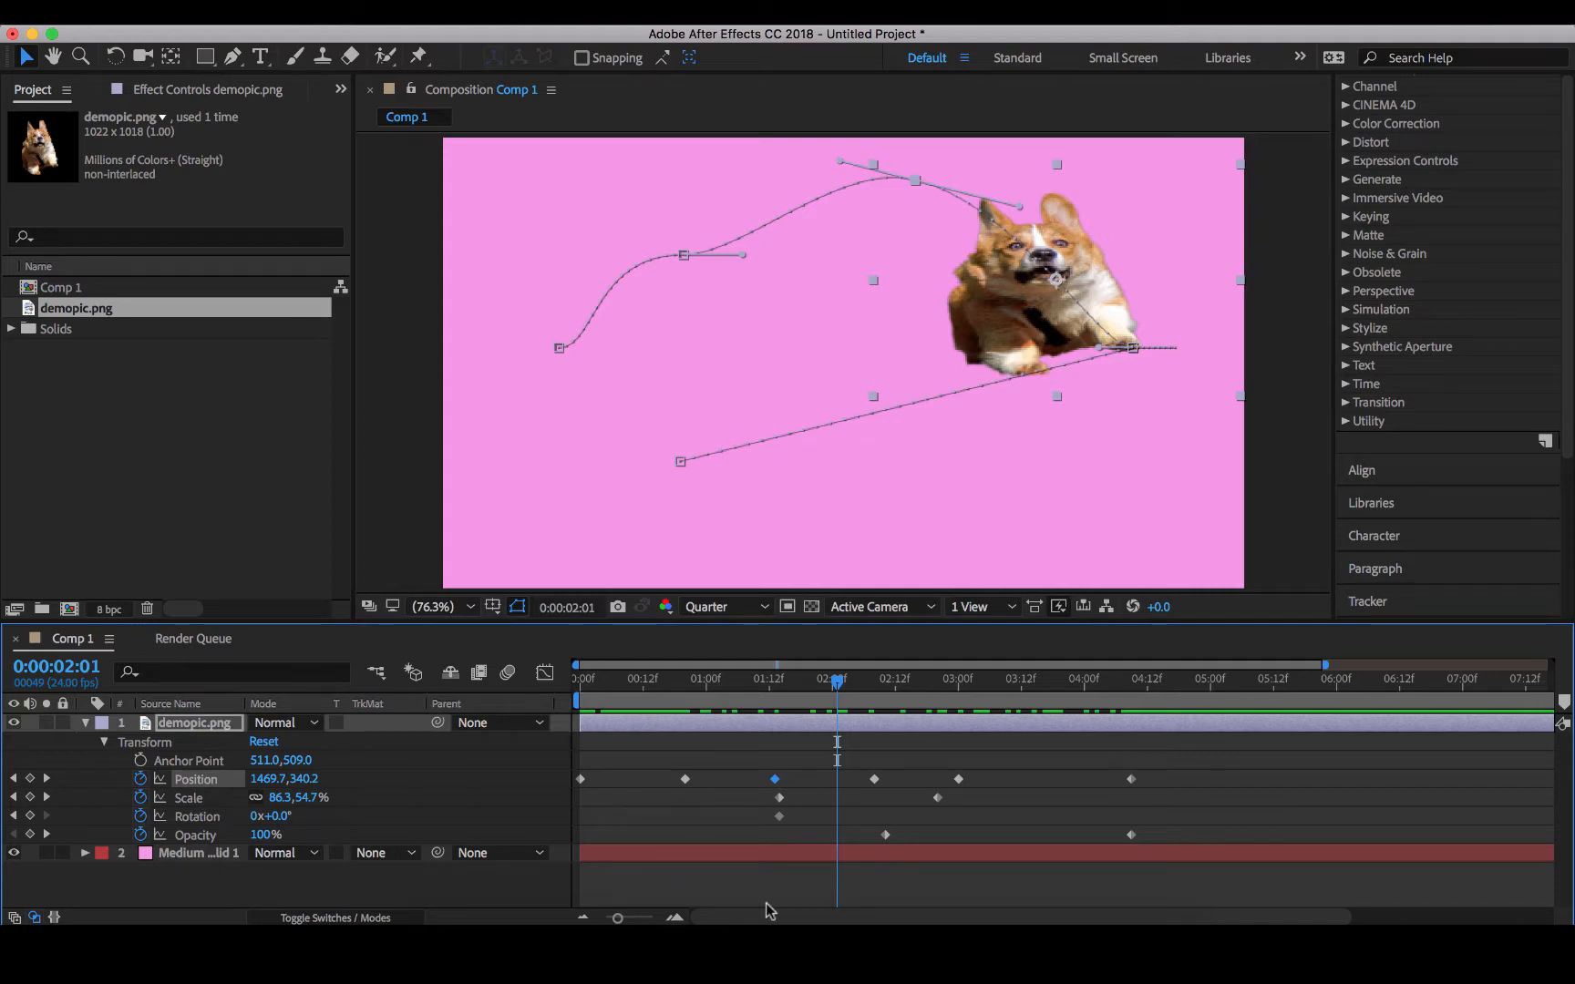
- Switch to Premiere Pro and review the demopic.png clip's Position animation by scrubbing to 00;00;04;07 and back to 00;00;00;17
{"action": "left_click", "coordinate": [1057, 953]}
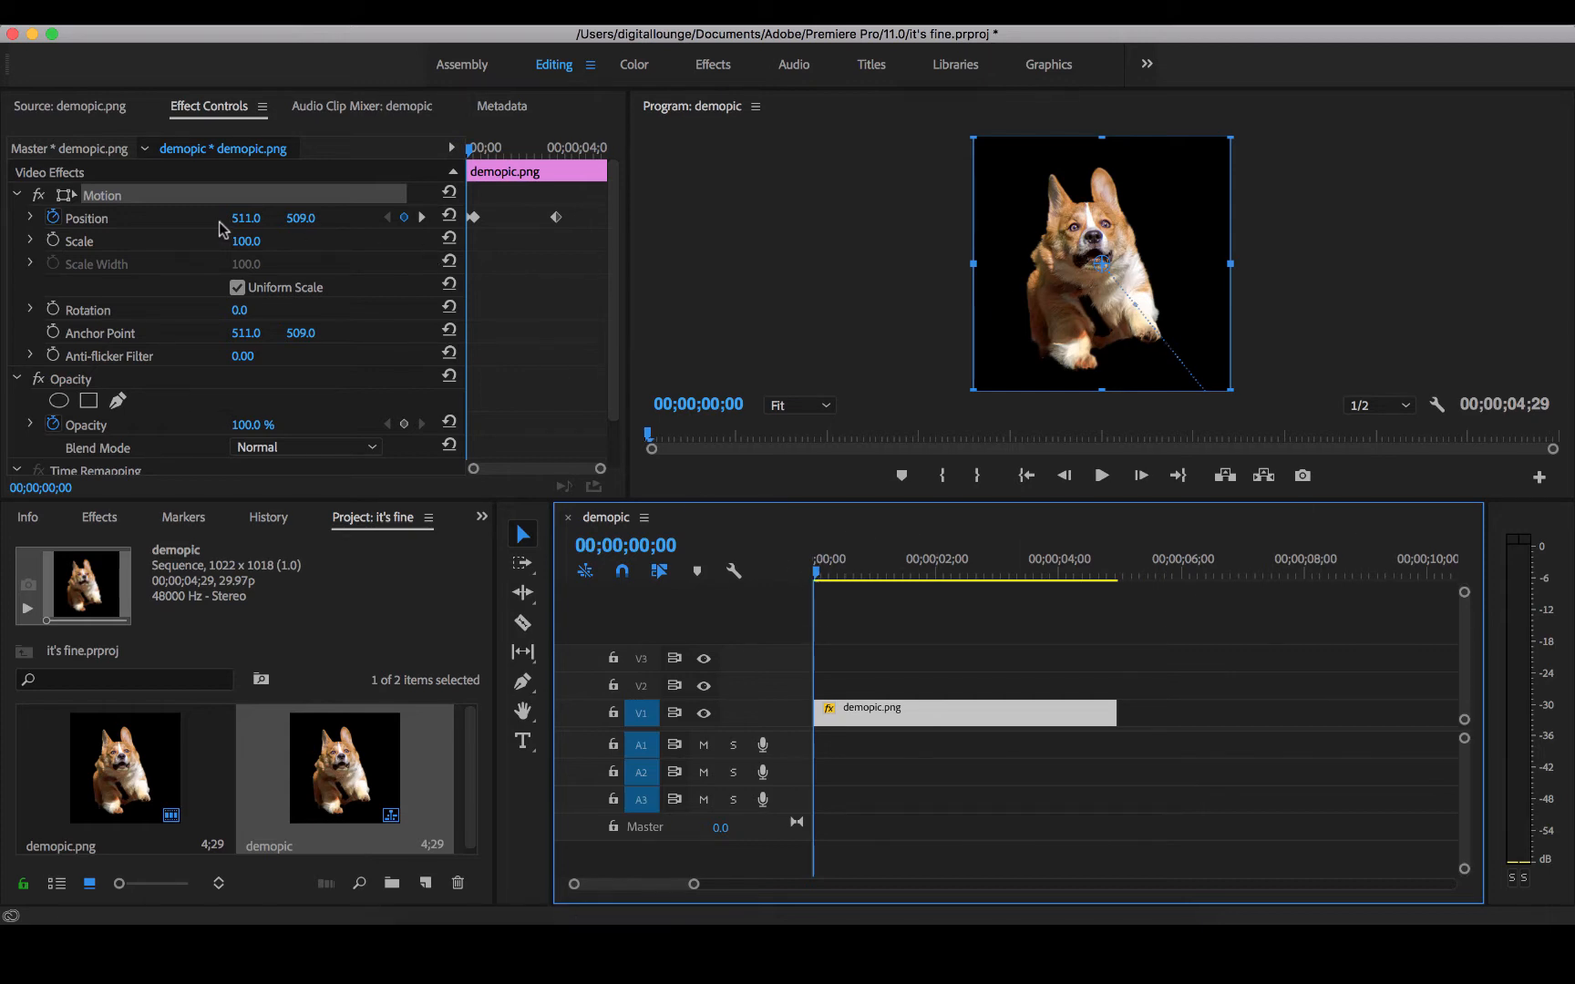
{"action": "left_click", "coordinate": [123, 233]}
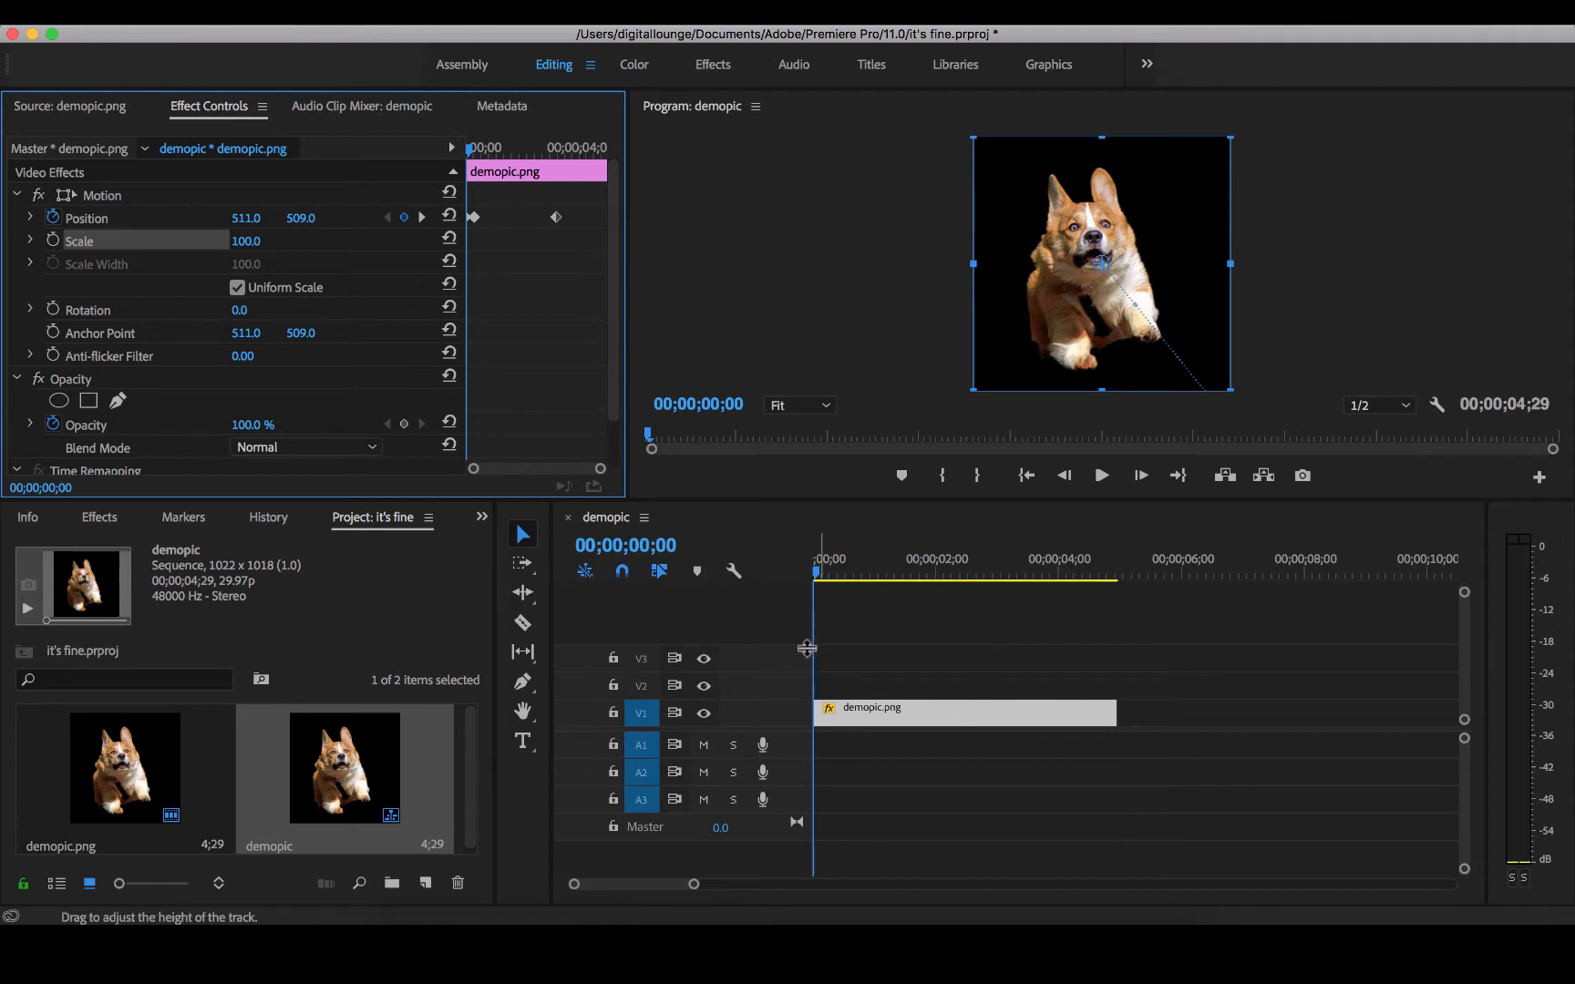
{"action": "left_click", "coordinate": [1054, 721]}
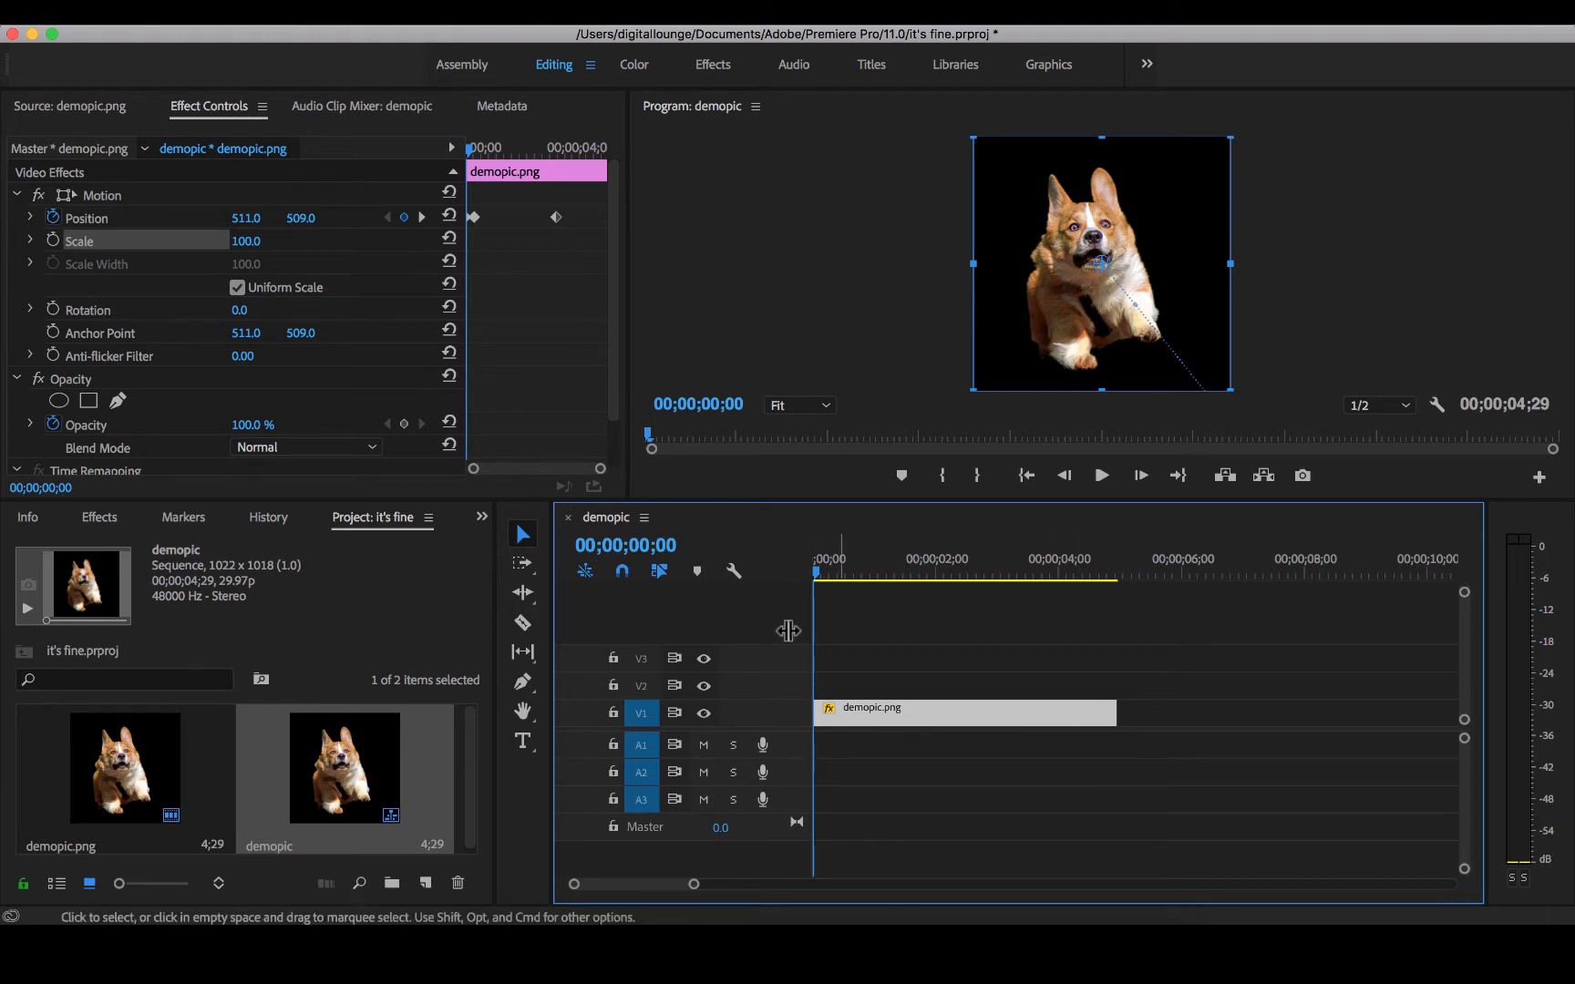
{"action": "left_click", "coordinate": [228, 108]}
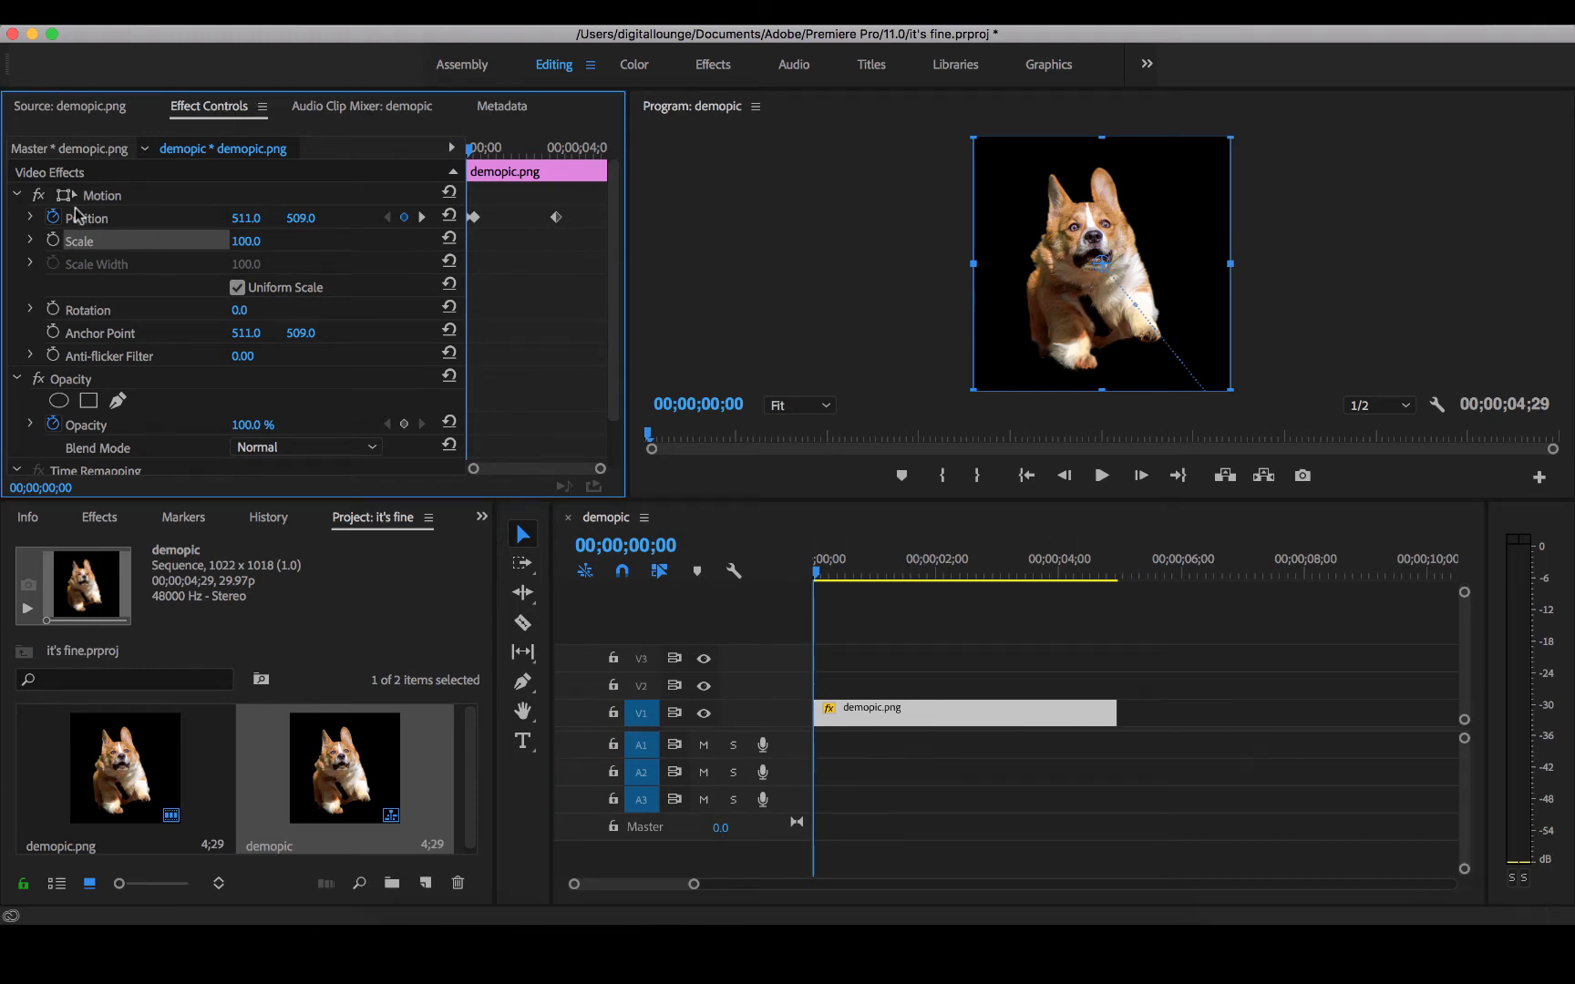
{"action": "left_click_drag", "start_coordinate": [826, 571], "coordinate": [1074, 694]}
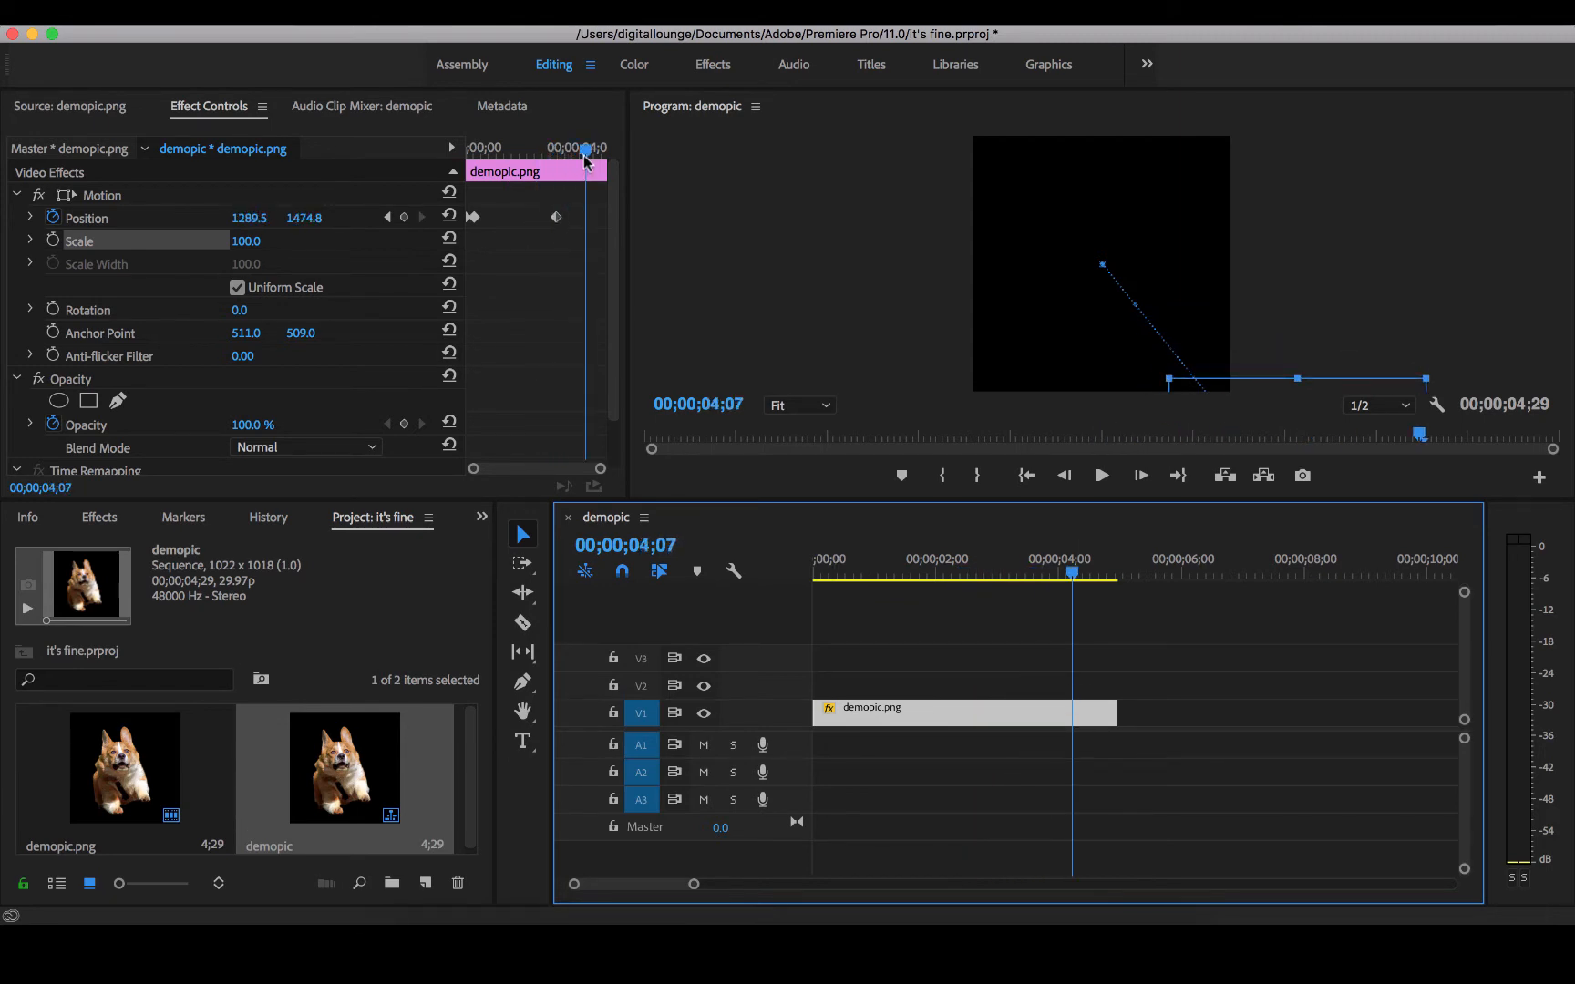
{"action": "left_click_drag", "start_coordinate": [586, 162], "coordinate": [484, 165]}
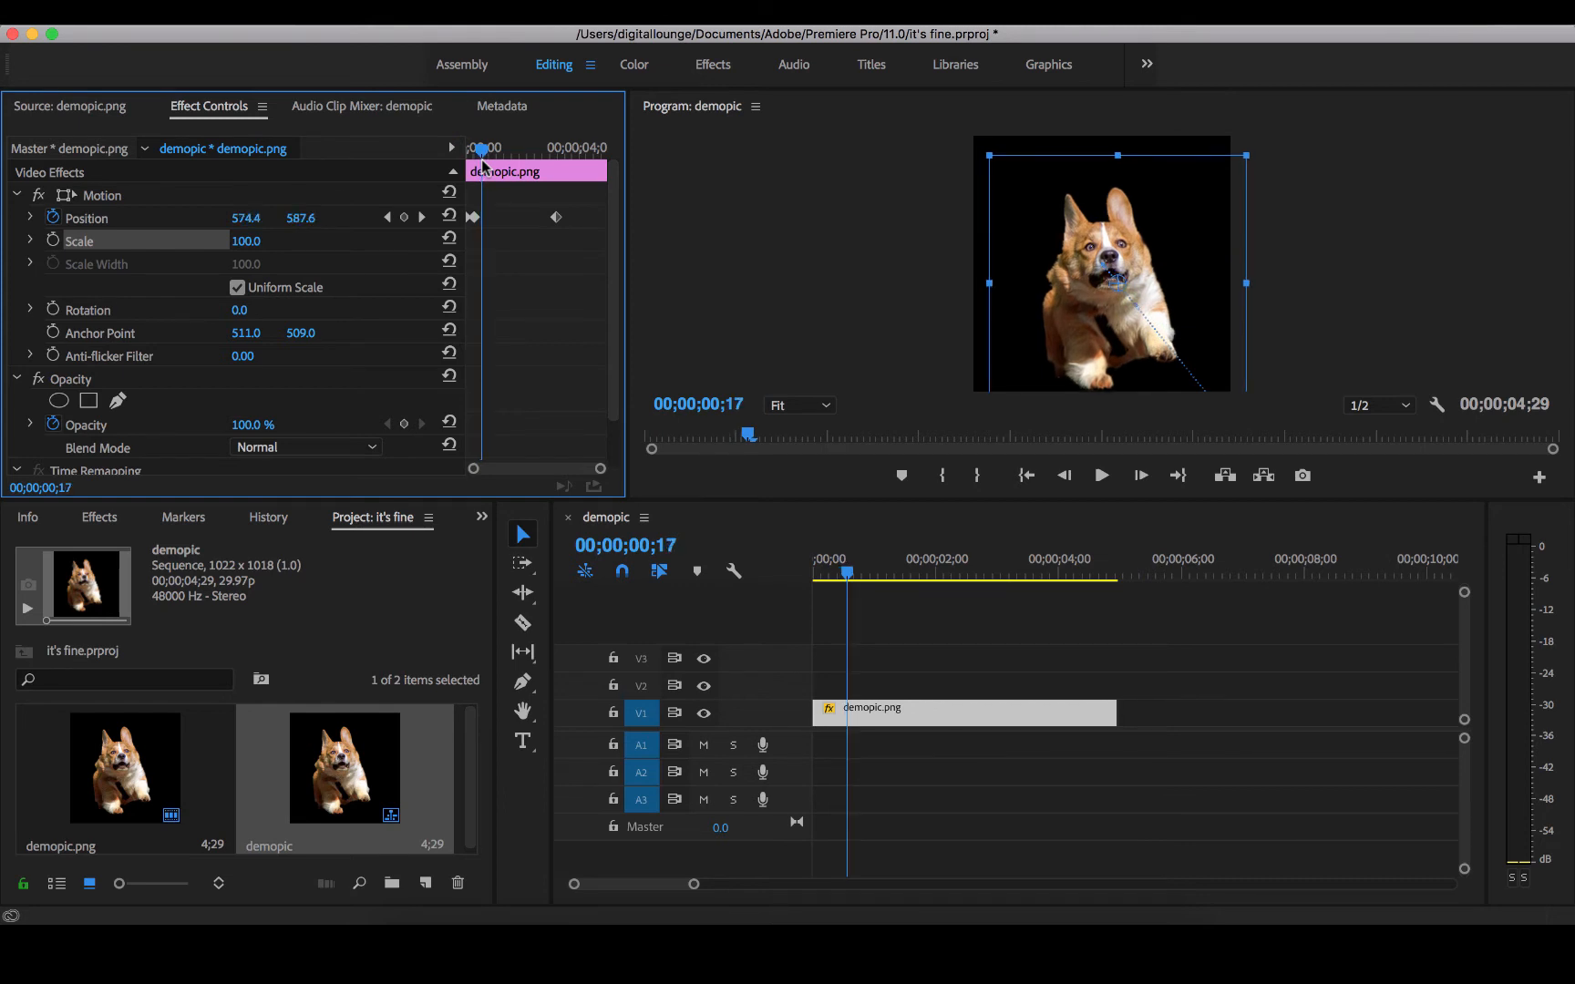